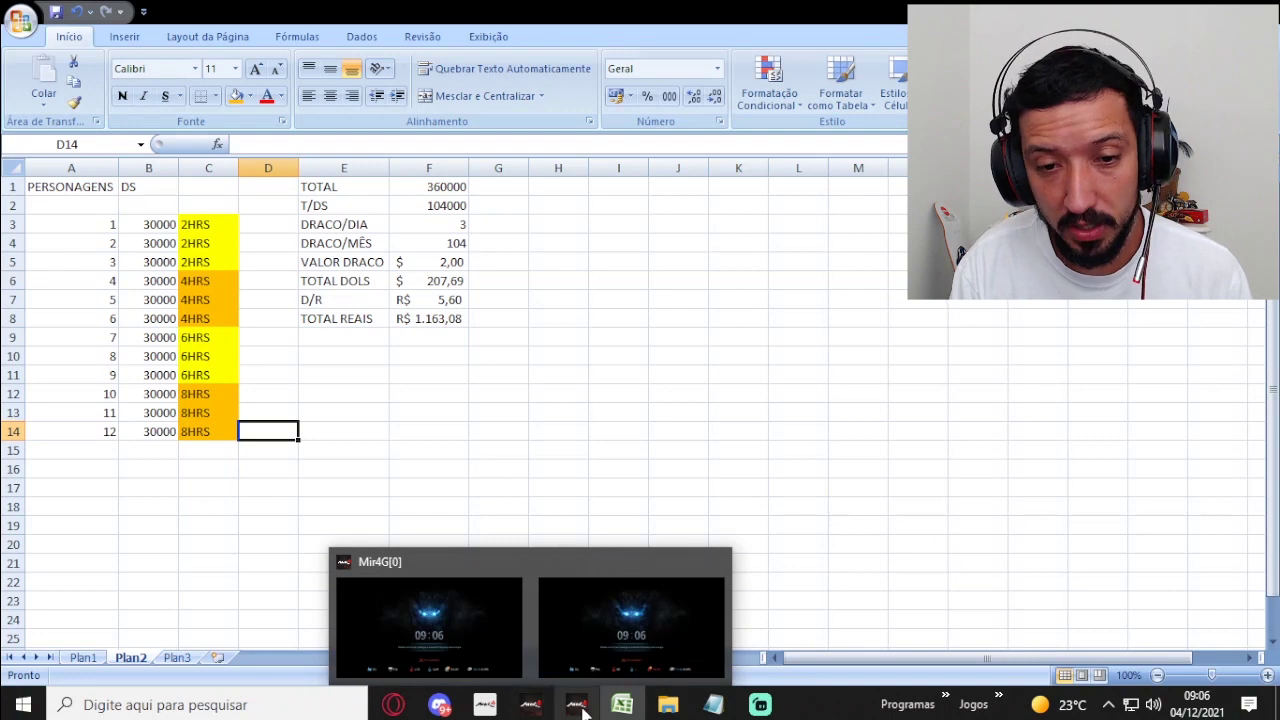
# - Look at the Mir4 launcher and the Mir4G[0] game window, and return to the spreadsheet
pyautogui.moveTo(533, 708)
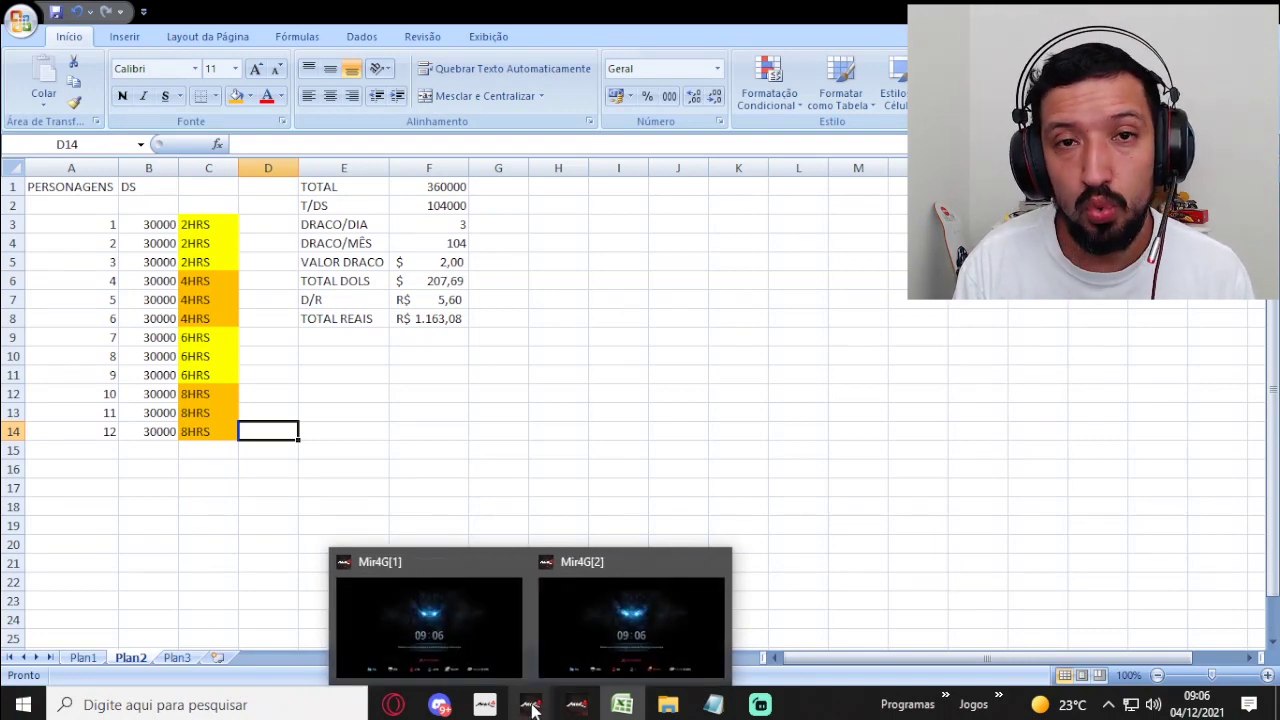
pyautogui.click(488, 707)
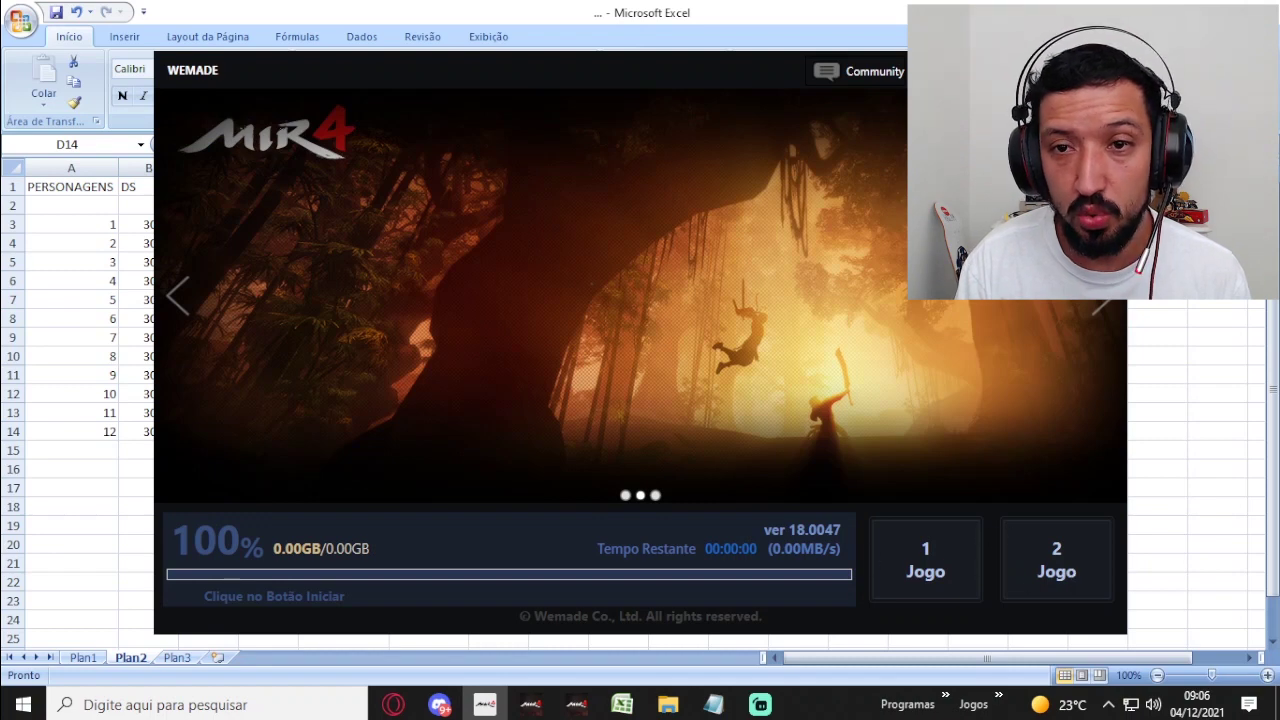
pyautogui.click(484, 705)
pyautogui.click(577, 707)
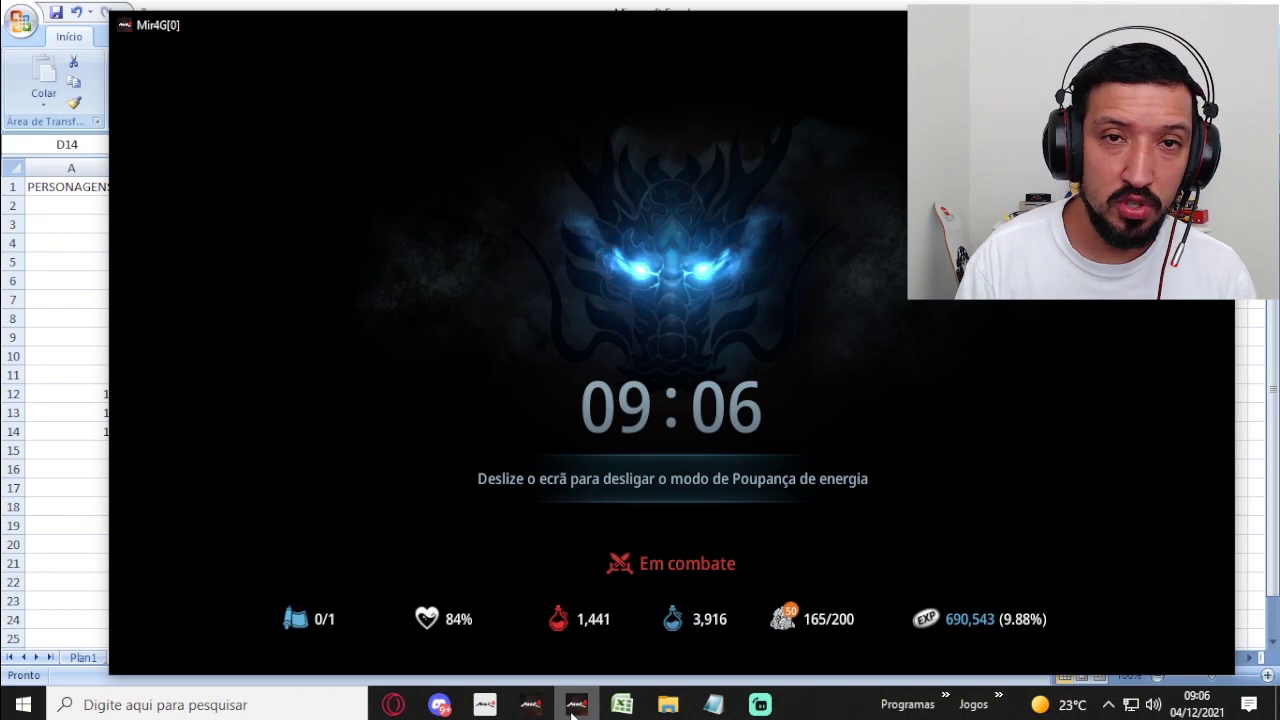
pyautogui.click(278, 8)
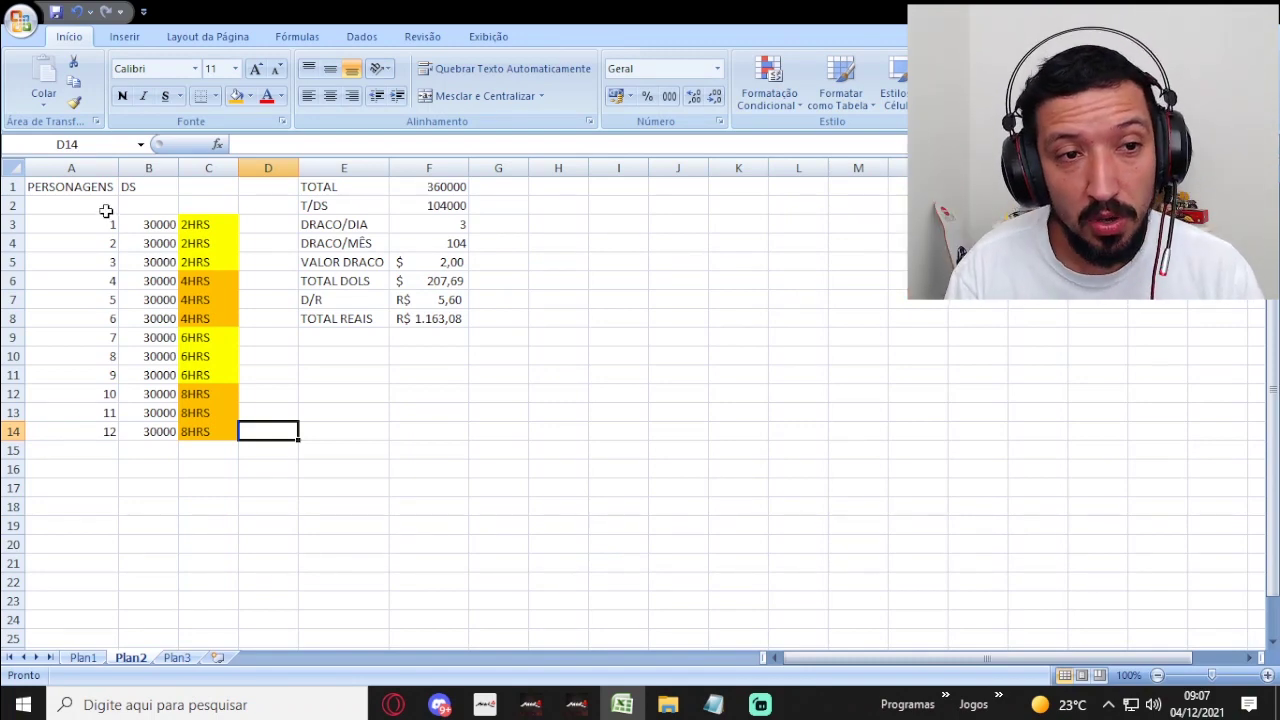
# - Enter the label MISSAO DIARIA in cell B2 under DS and fit column B's width to the text
pyautogui.click(82, 188)
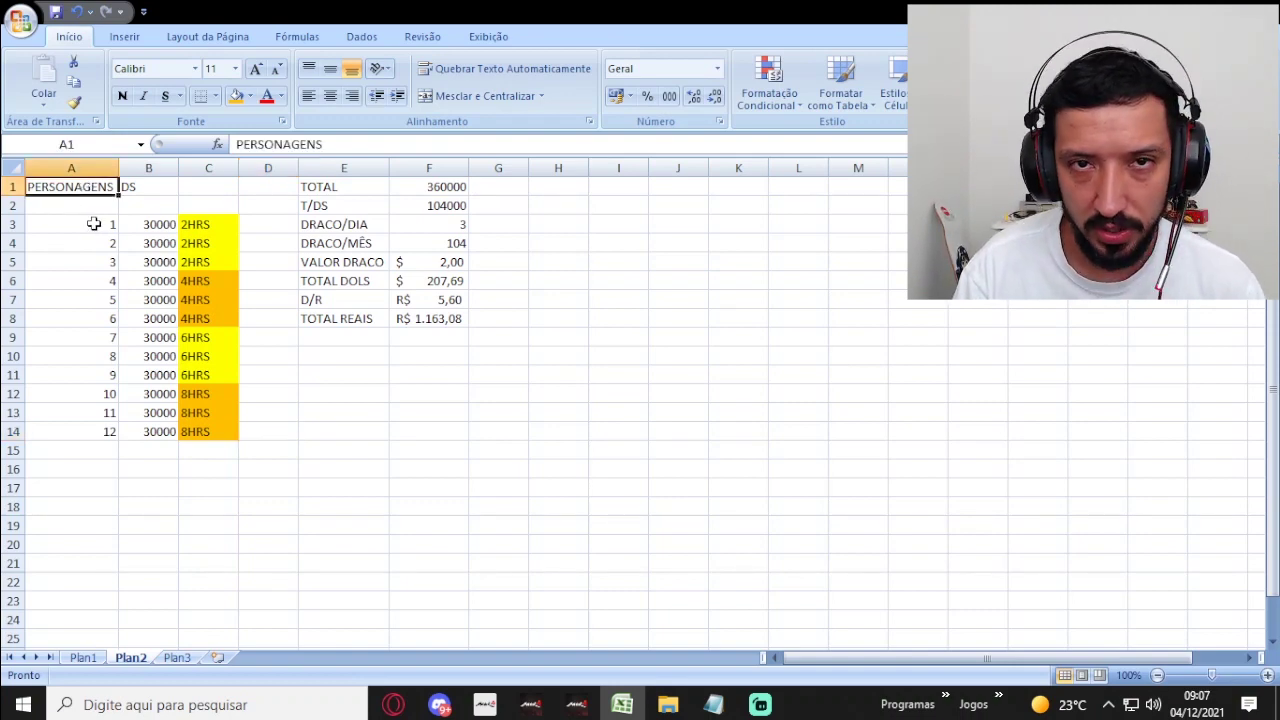
pyautogui.click(100, 224)
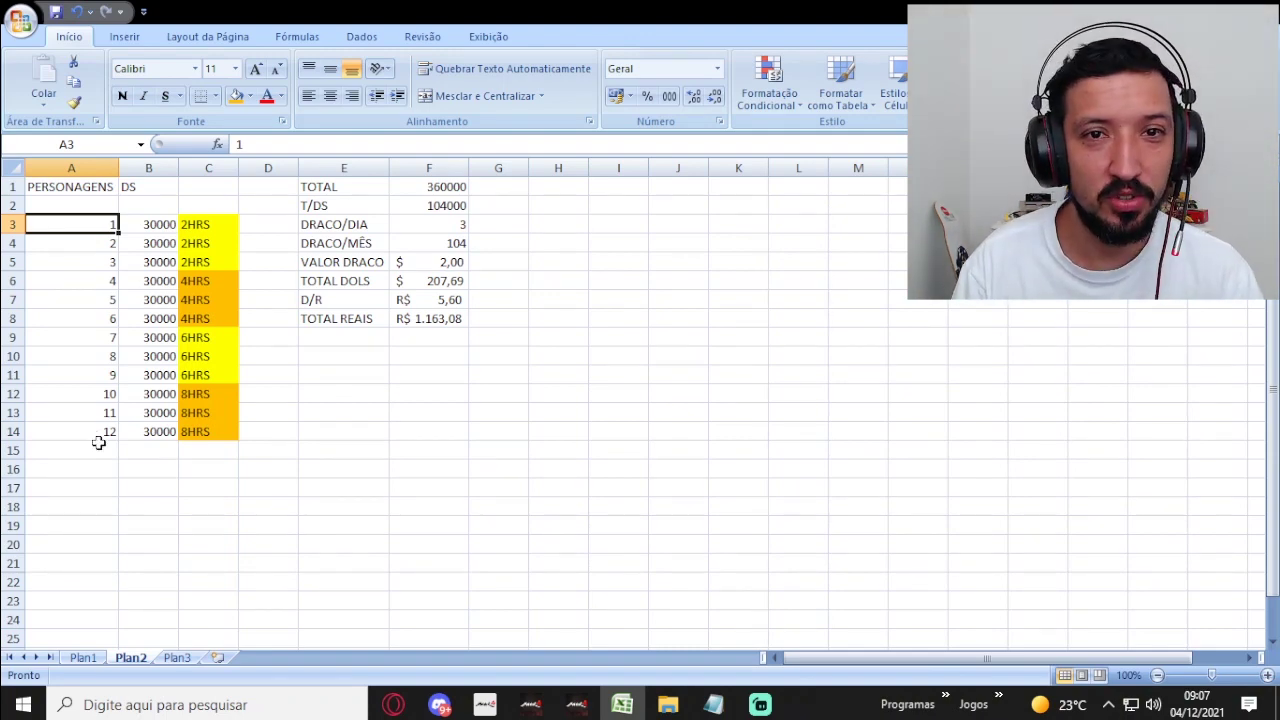
pyautogui.click(143, 206)
pyautogui.write('MI')
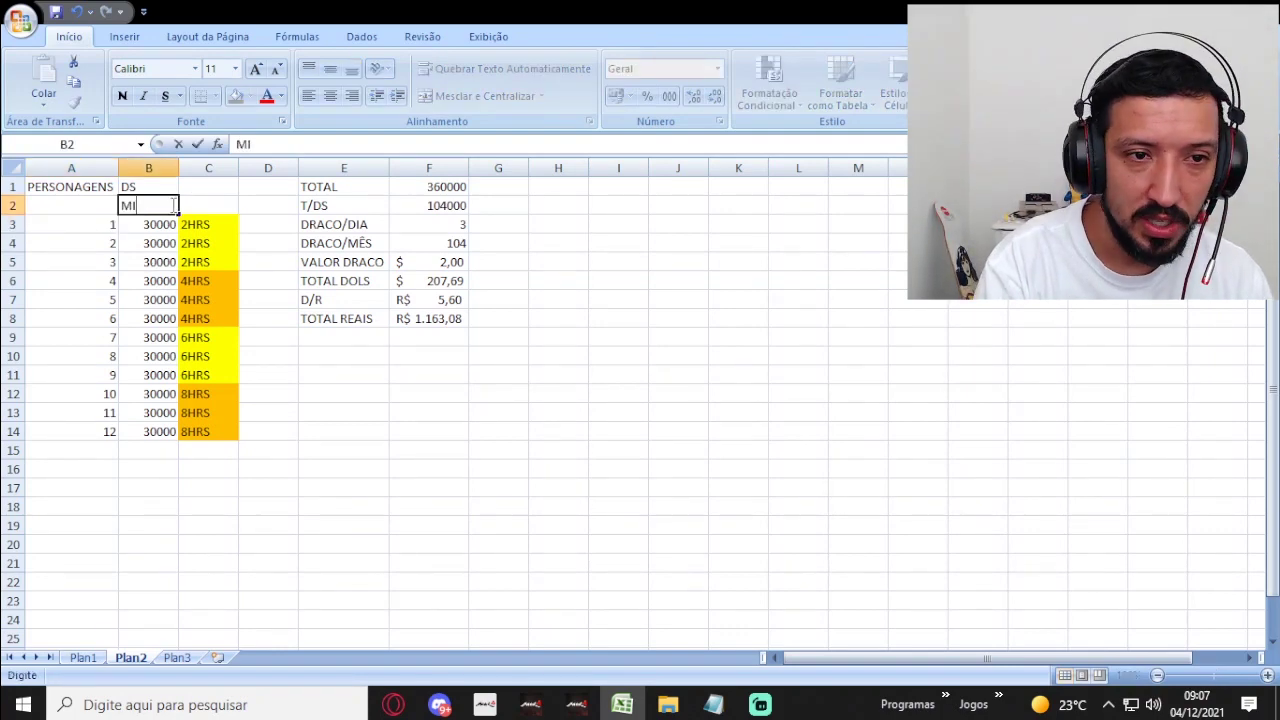
pyautogui.write('SSAO DIARIA')
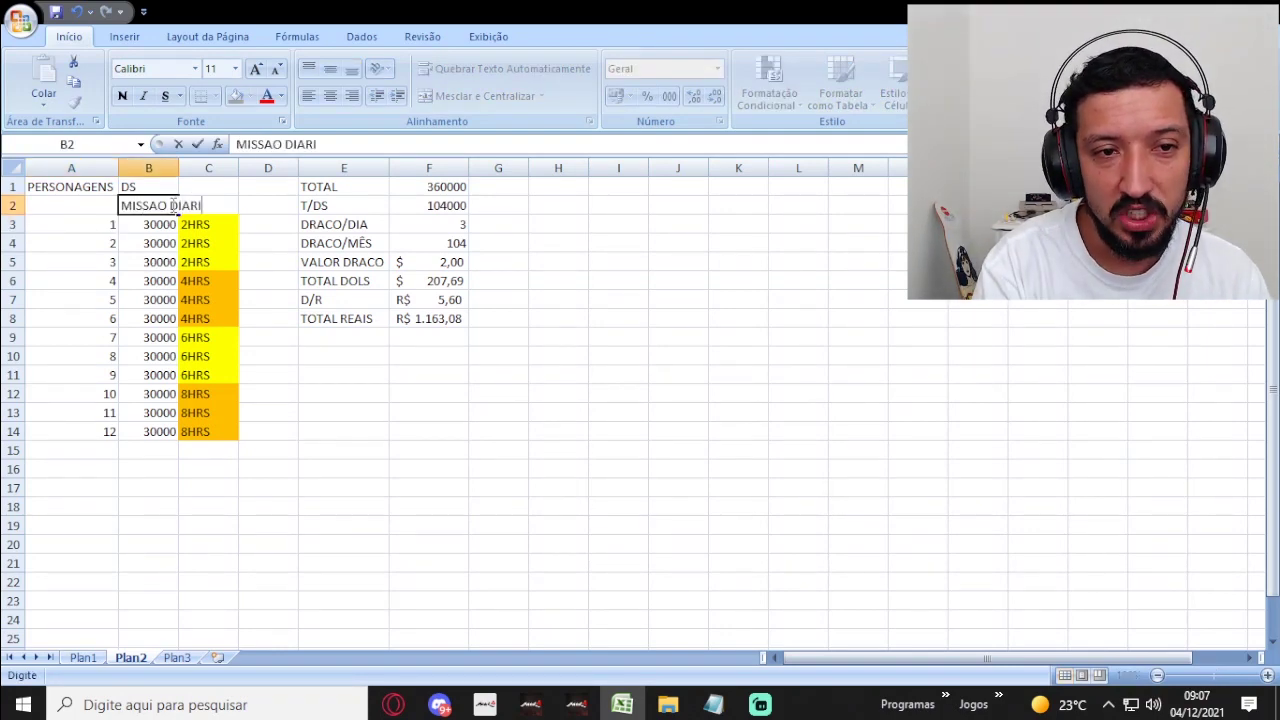
pyautogui.doubleClick(178, 168)
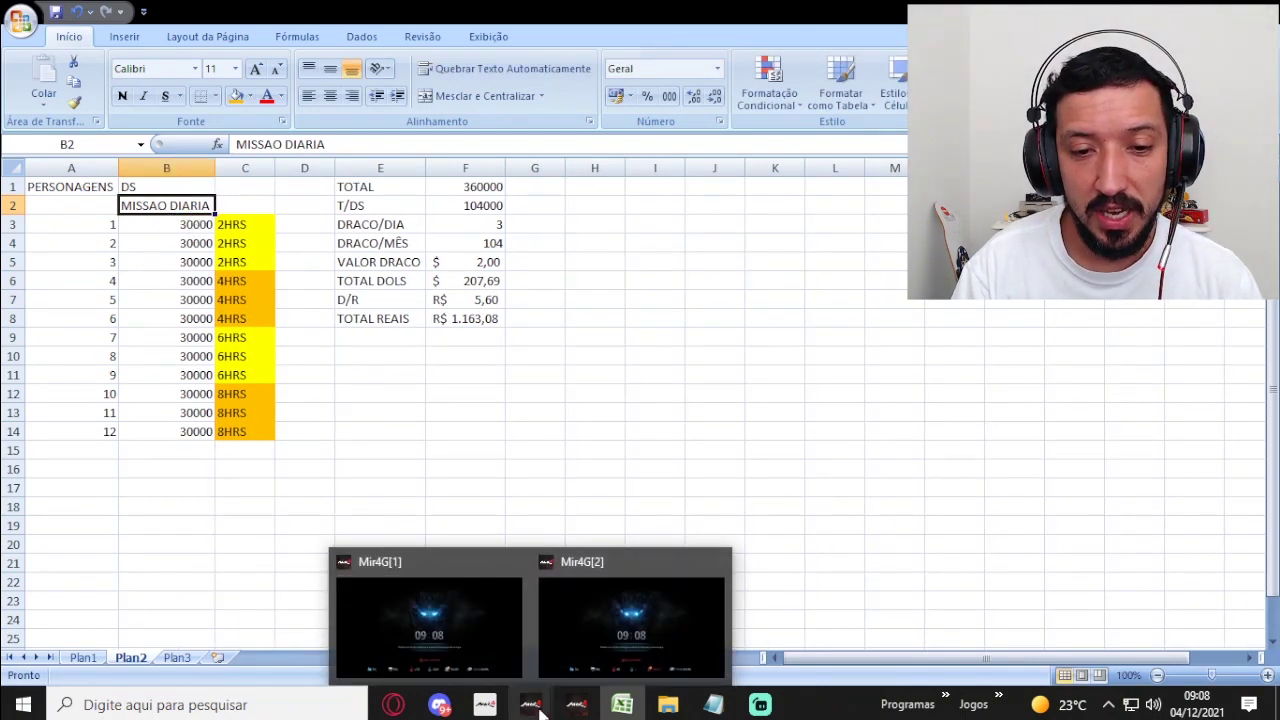
# - Review the rows of characters 1 to 3, comparing their DS amounts in column B with their play hours in column C
pyautogui.moveTo(520, 700)
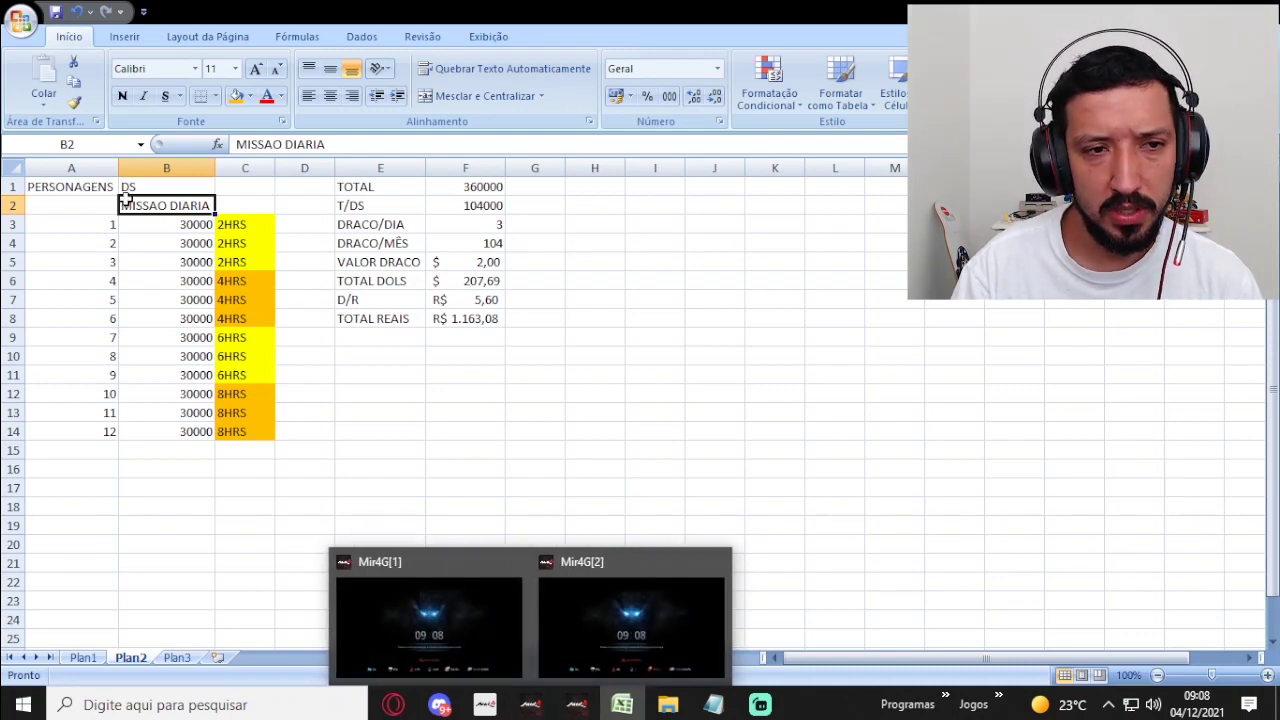
pyautogui.click(104, 222)
pyautogui.click(106, 244)
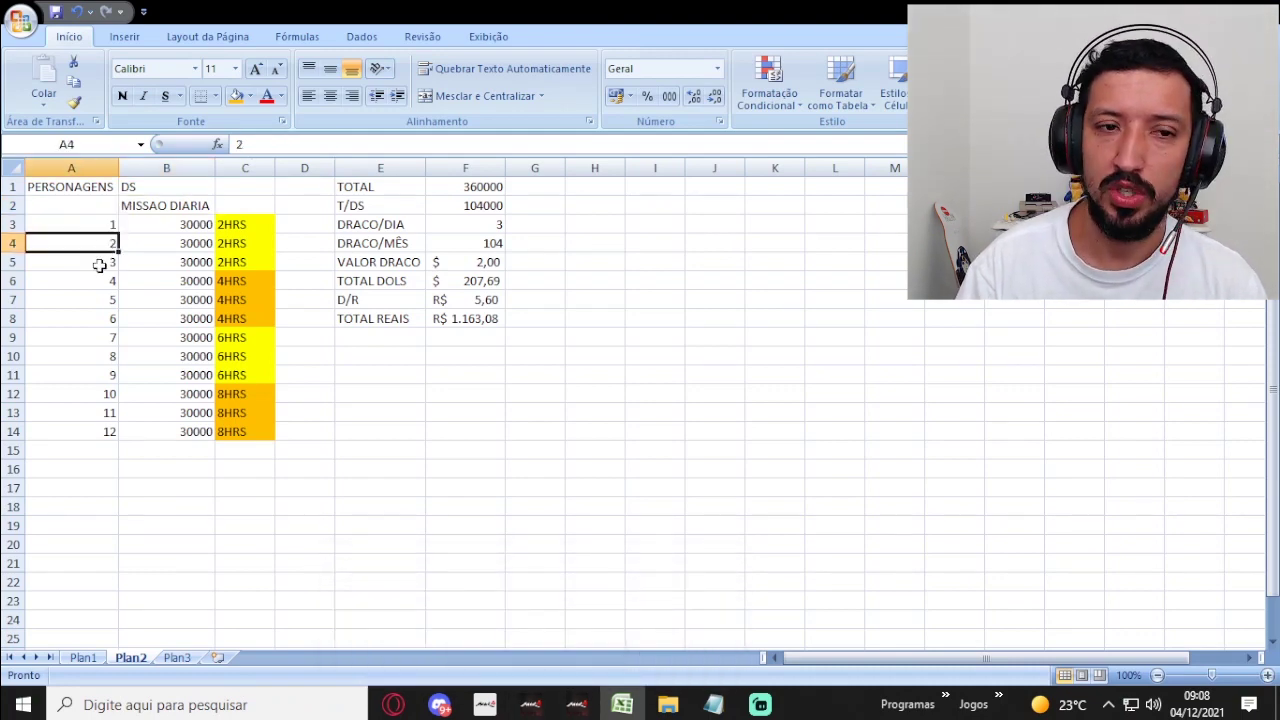
pyautogui.click(100, 262)
pyautogui.moveTo(186, 262); pyautogui.dragTo(193, 222)
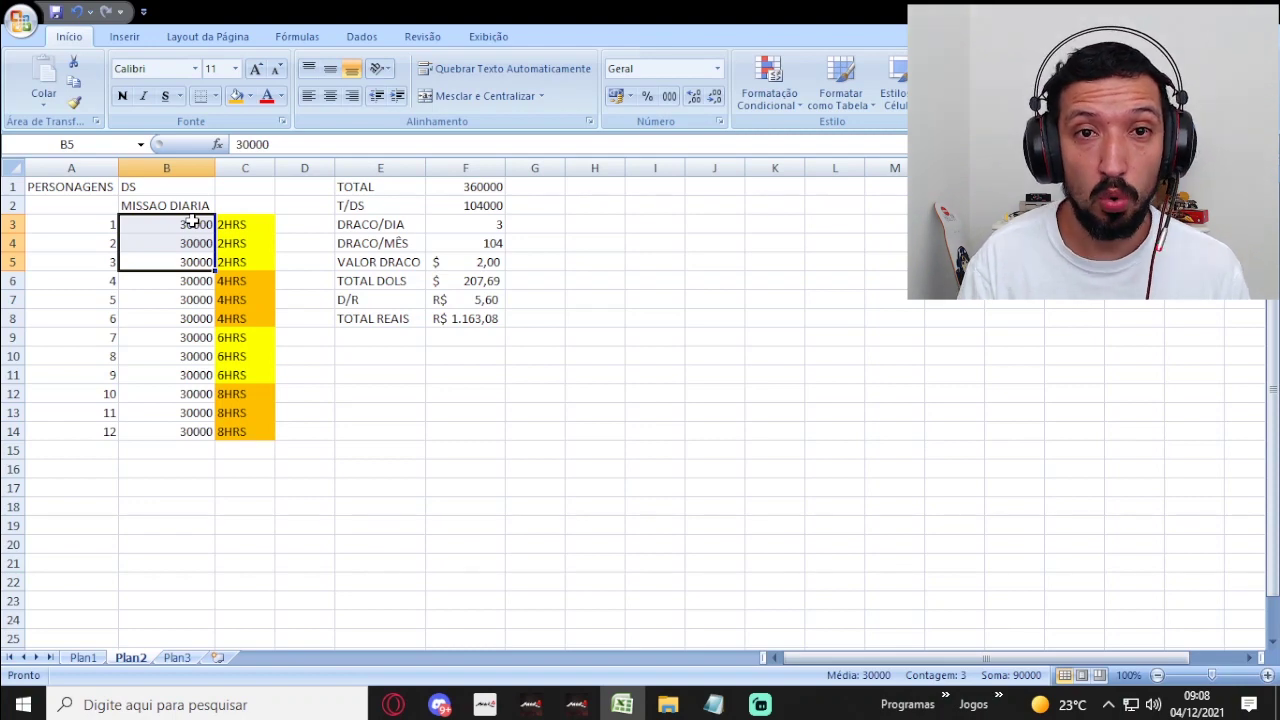
pyautogui.click(236, 226)
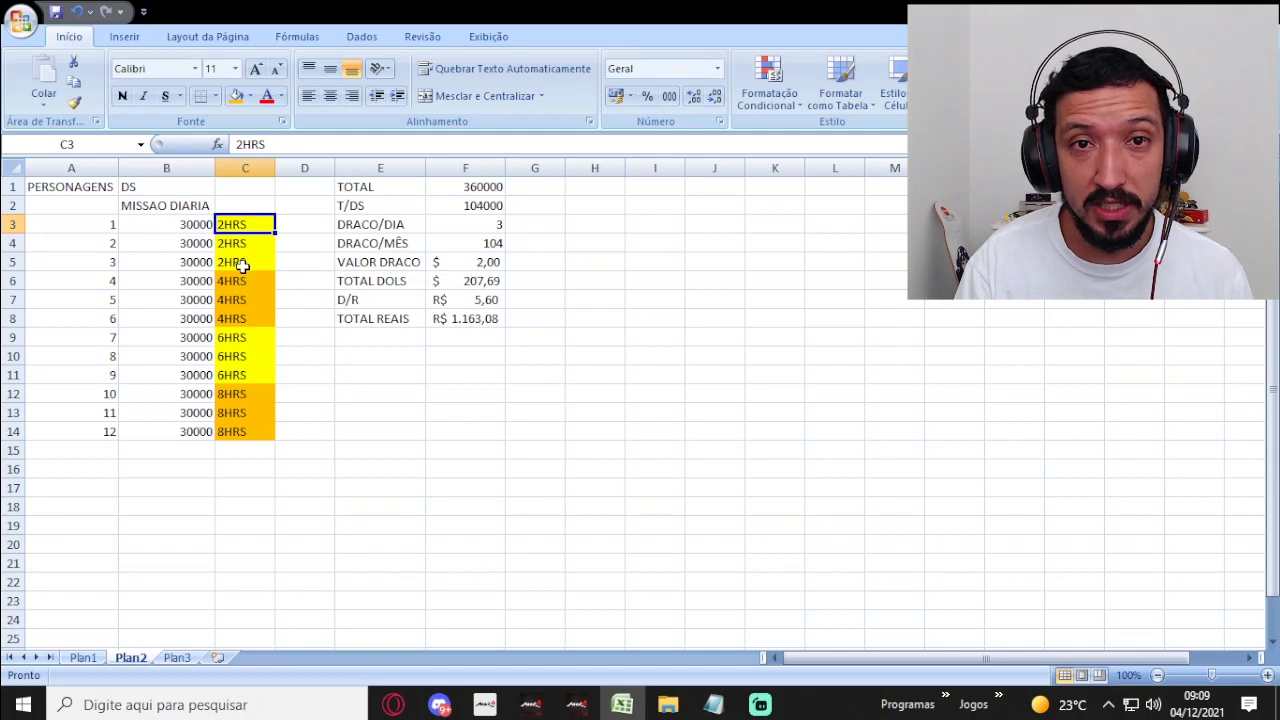
pyautogui.click(100, 224)
pyautogui.click(101, 241)
pyautogui.click(100, 258)
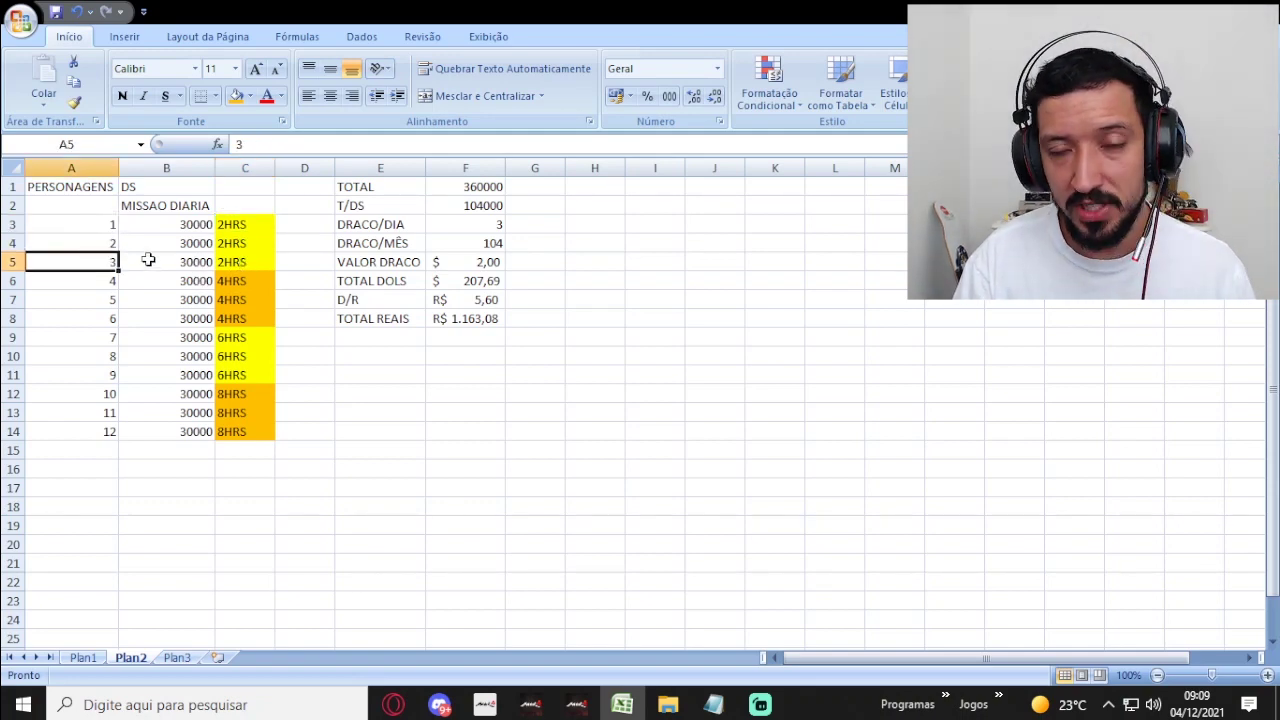
pyautogui.click(189, 225)
pyautogui.click(184, 263)
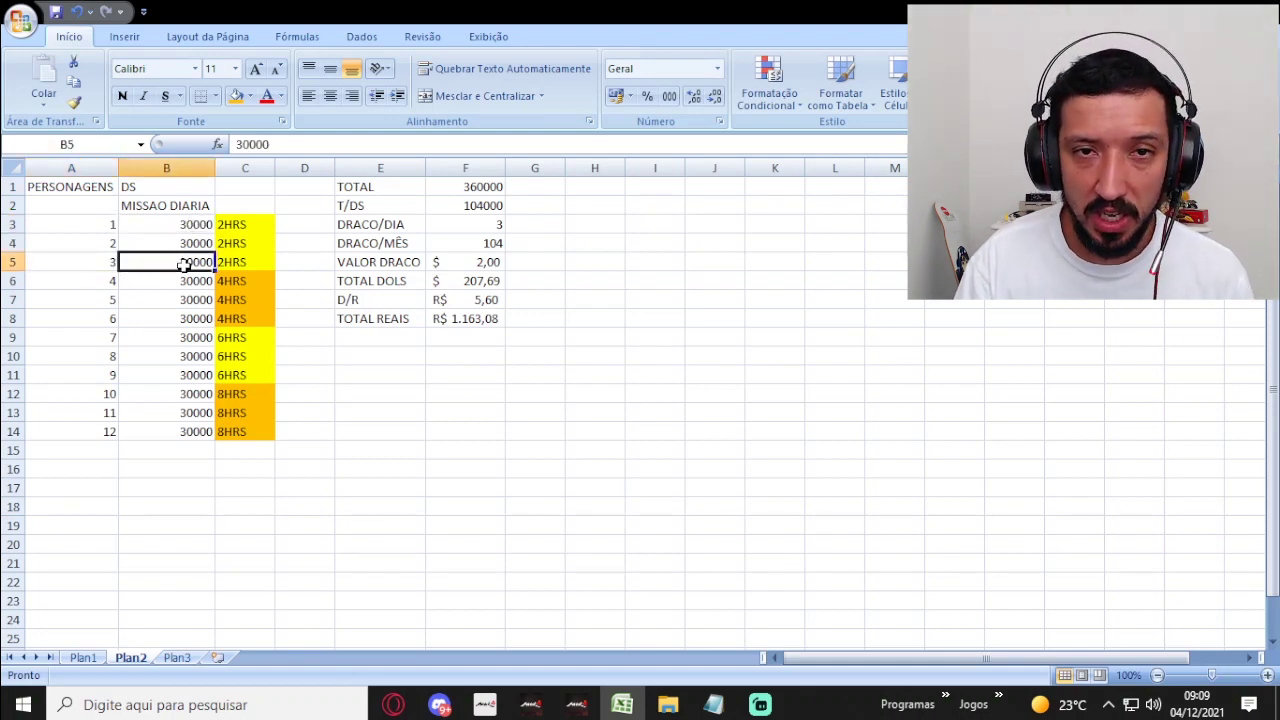
pyautogui.click(190, 224)
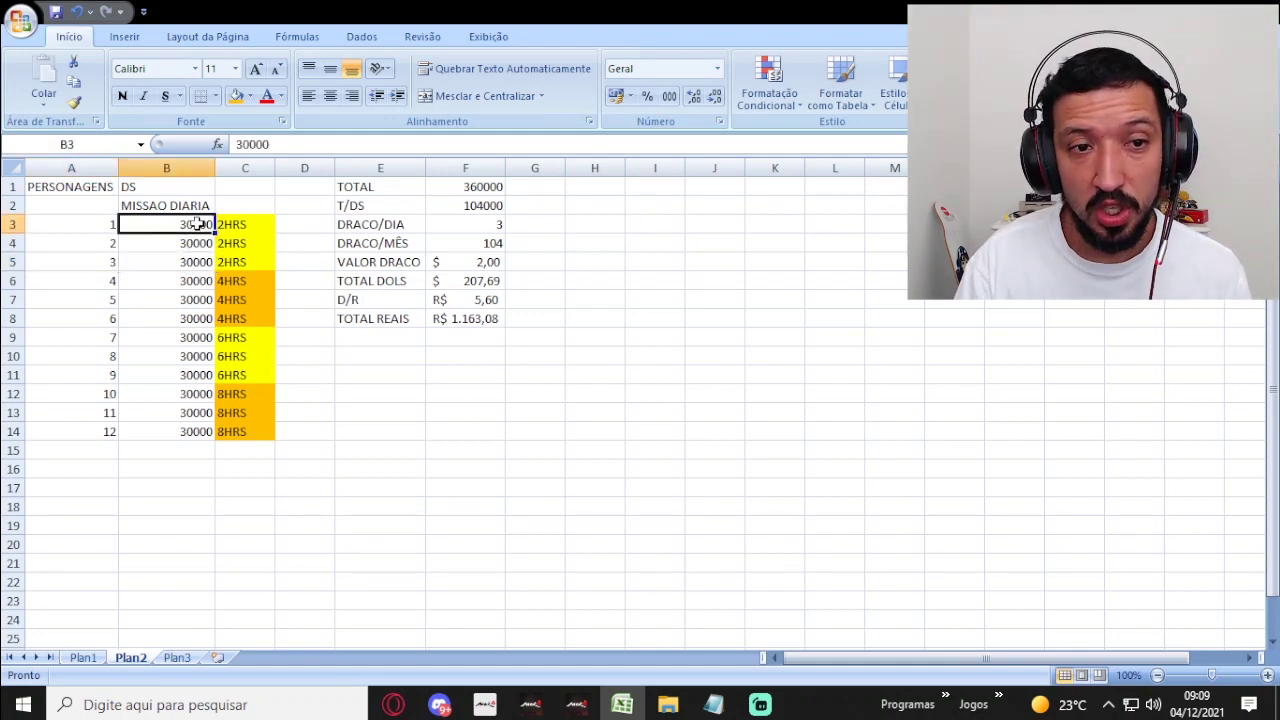
pyautogui.click(189, 247)
pyautogui.click(192, 262)
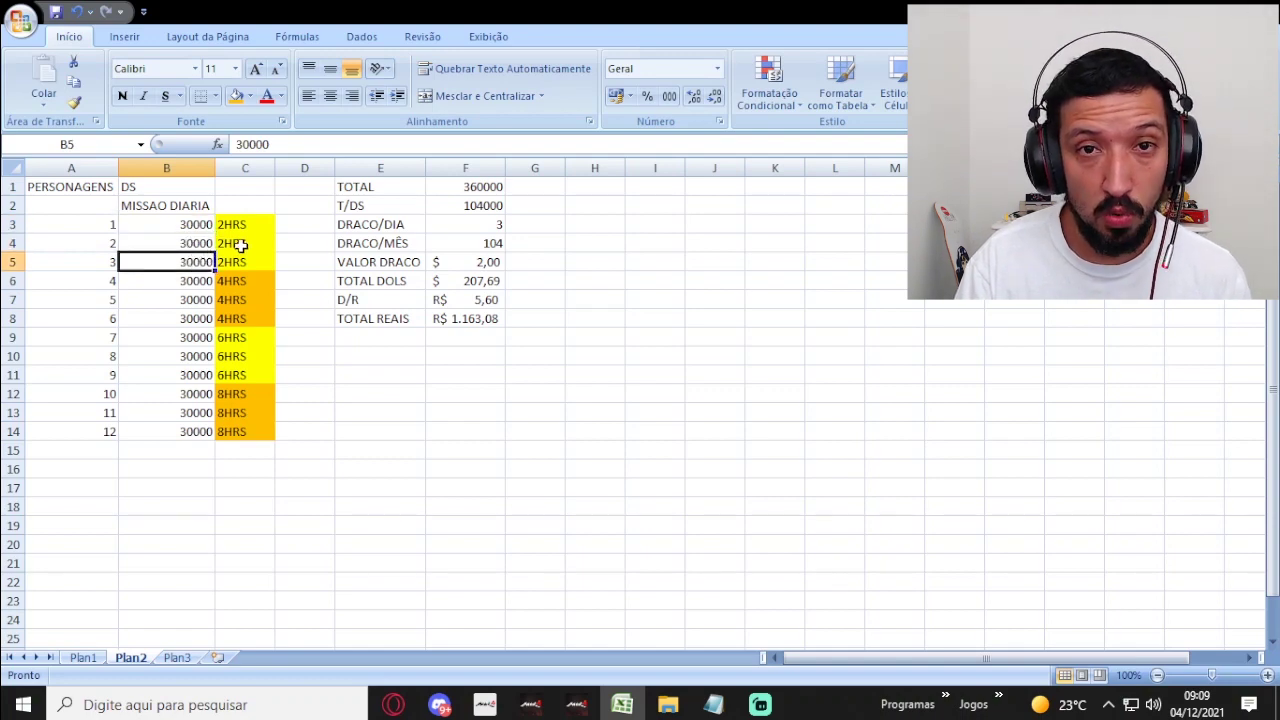
pyautogui.click(238, 225)
pyautogui.click(233, 262)
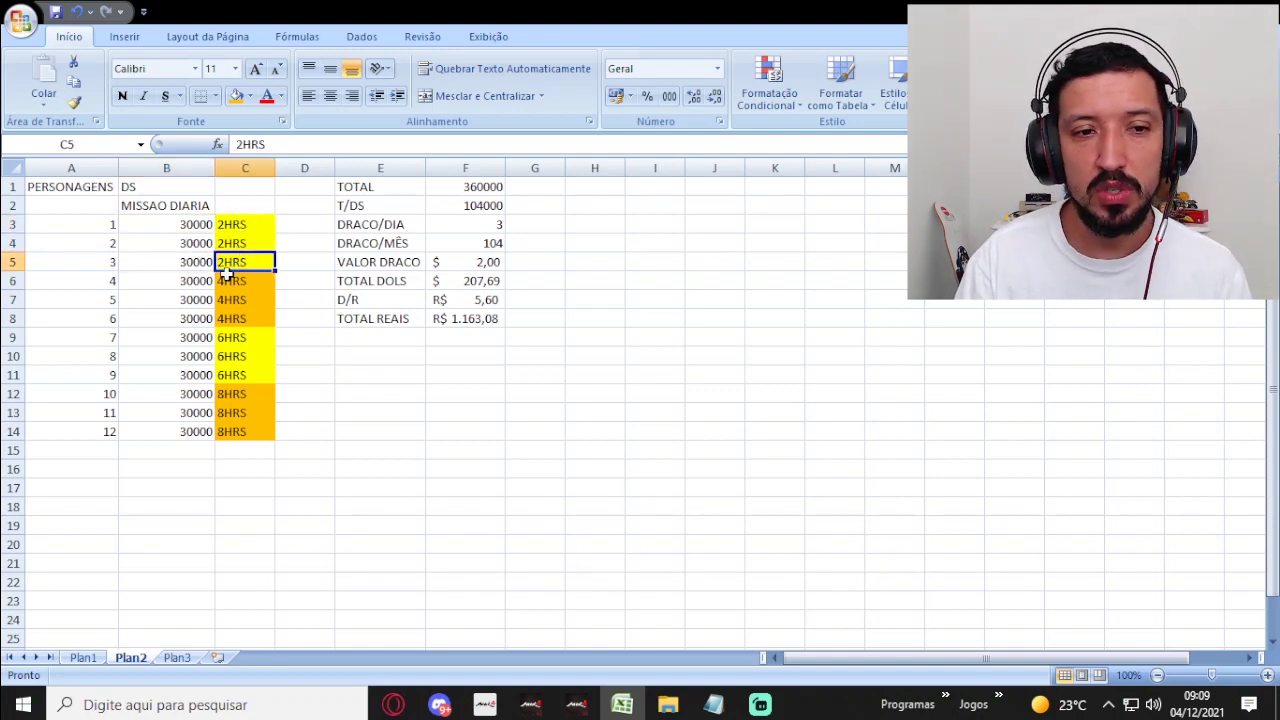
# - Review the remaining character groups 4–6, 7–9 and 10–12 together with their play hours in column C
pyautogui.moveTo(108, 279); pyautogui.dragTo(107, 316)
pyautogui.moveTo(240, 283); pyautogui.dragTo(243, 317)
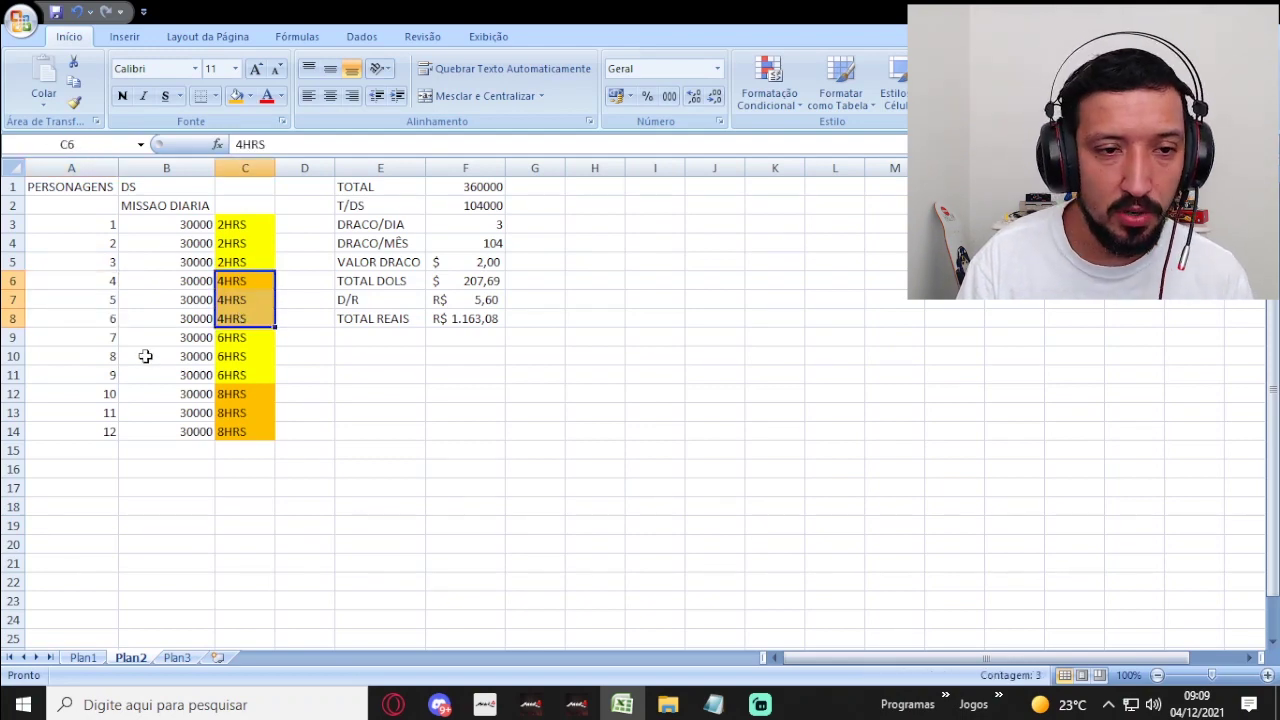
pyautogui.moveTo(95, 337); pyautogui.dragTo(100, 376)
pyautogui.moveTo(246, 334); pyautogui.dragTo(238, 377)
pyautogui.moveTo(110, 397); pyautogui.dragTo(103, 430)
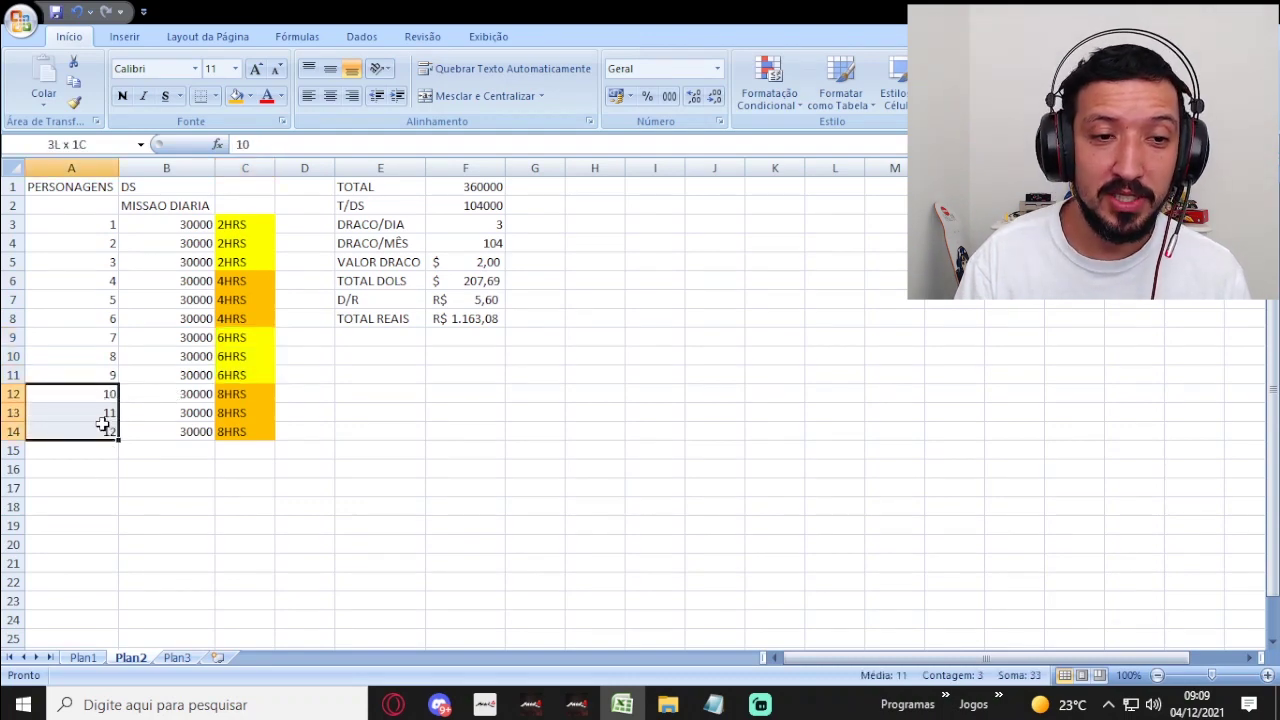
pyautogui.moveTo(222, 399); pyautogui.dragTo(234, 429)
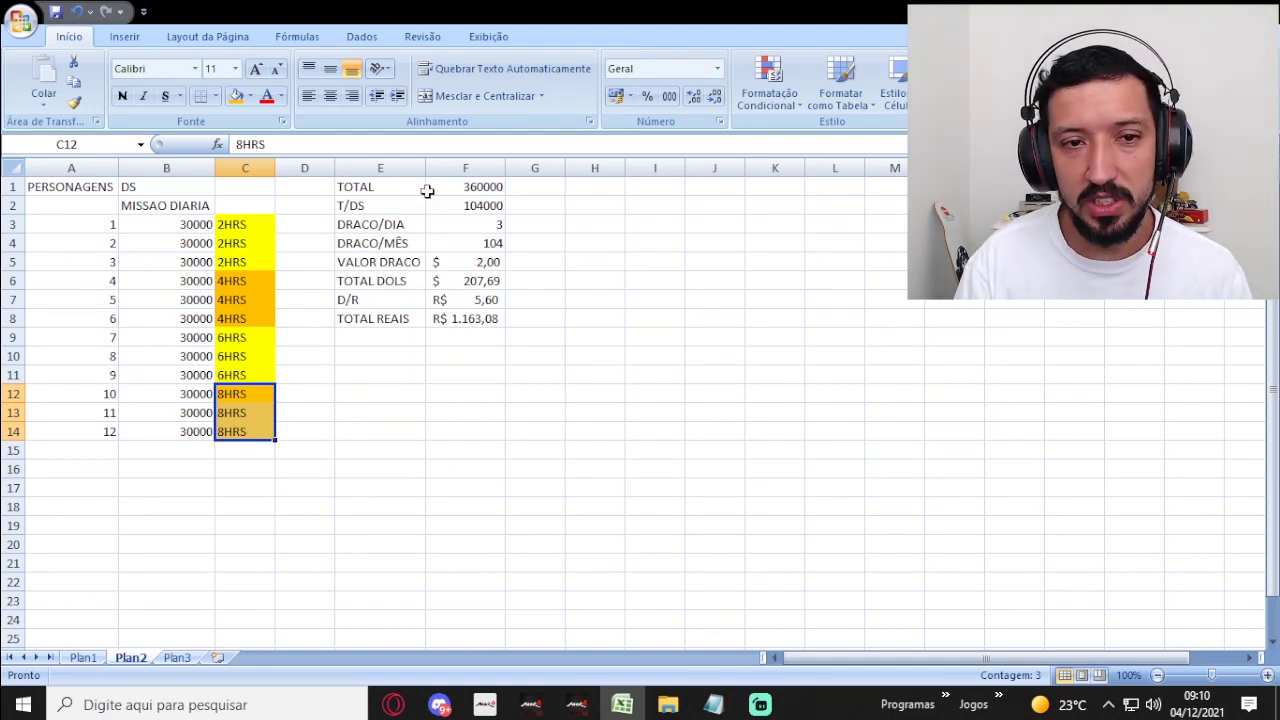
# - Inspect the TOTAL formula in F1 without changing it, and check the T/DS value in F2
pyautogui.click(466, 188)
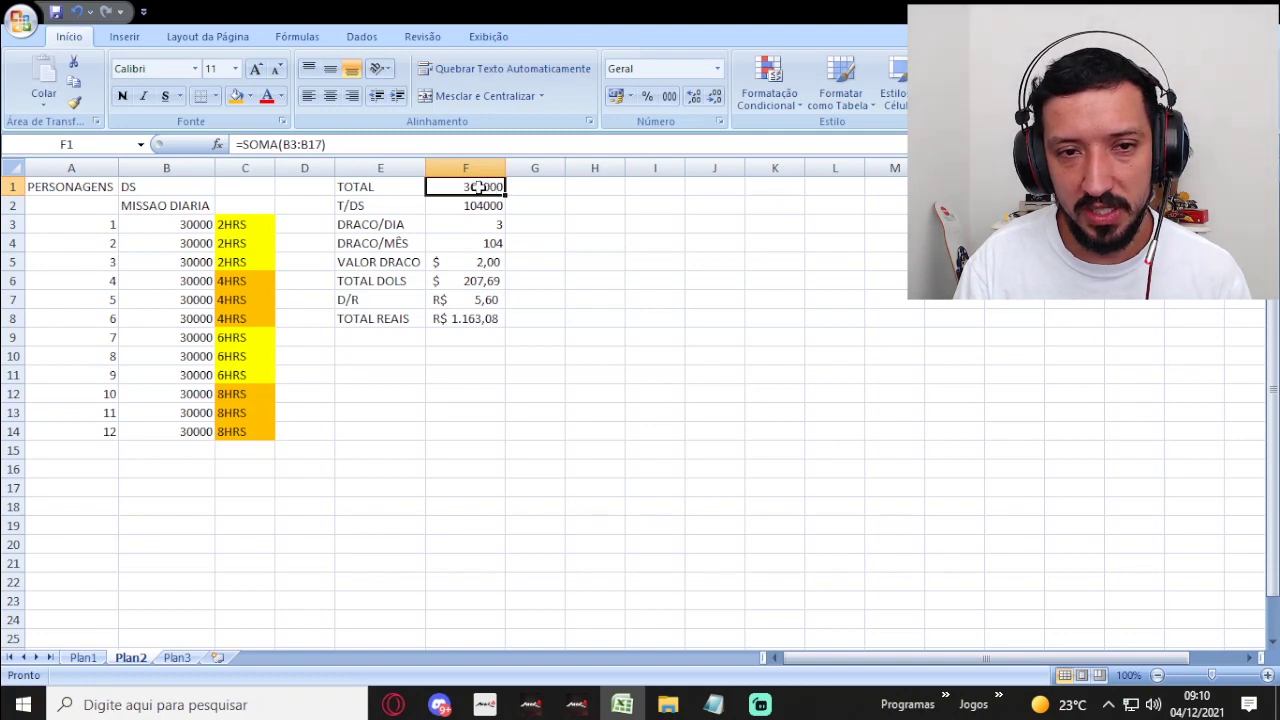
pyautogui.doubleClick(478, 187)
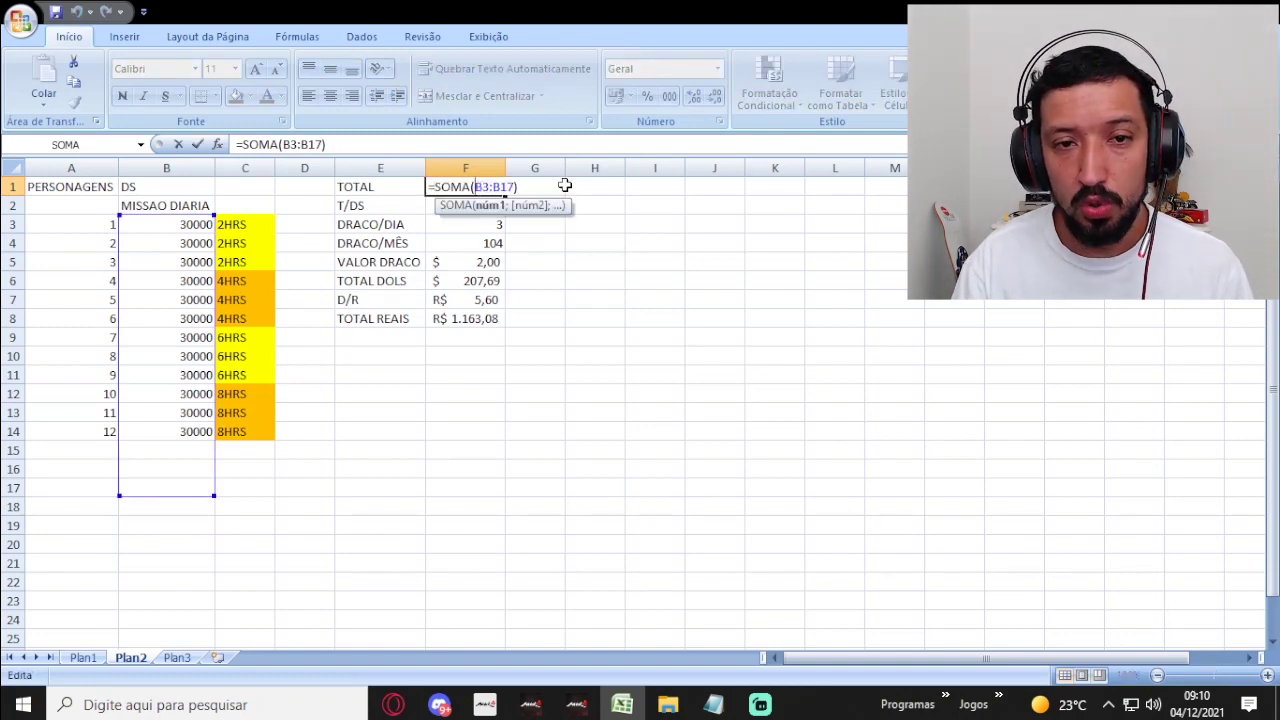
pyautogui.click(595, 187)
pyautogui.press('Escape')
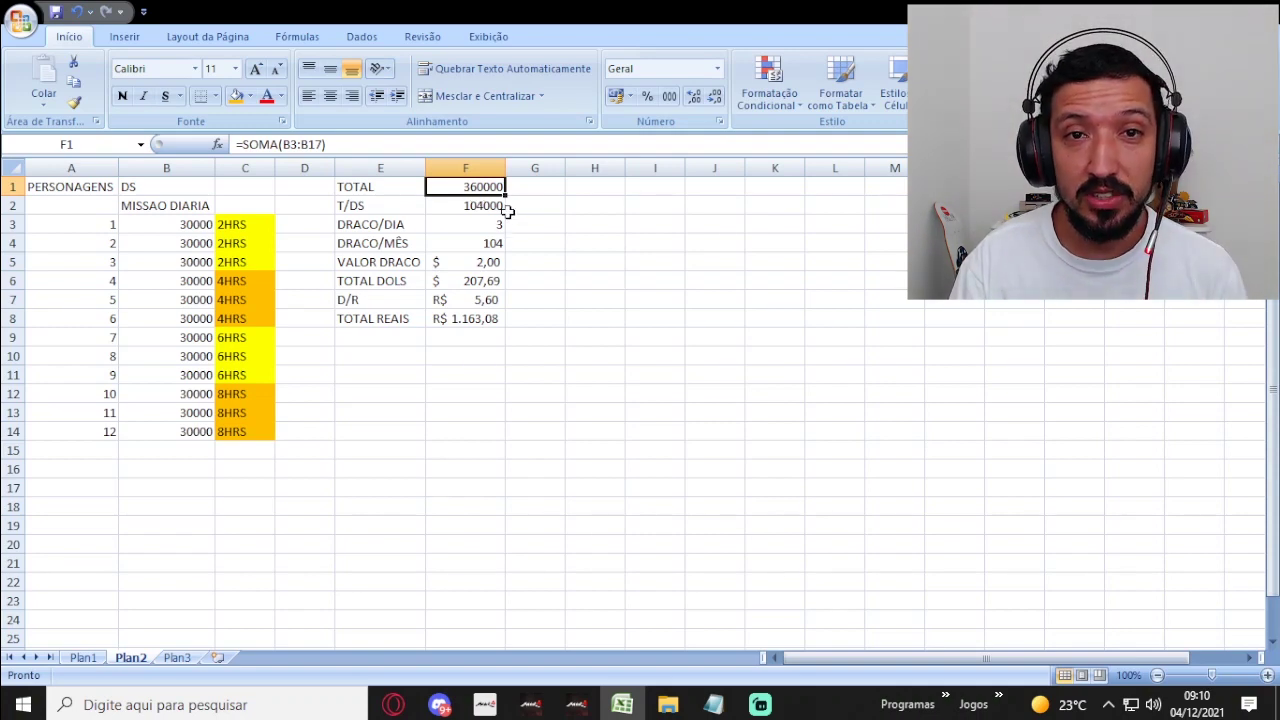
pyautogui.click(372, 205)
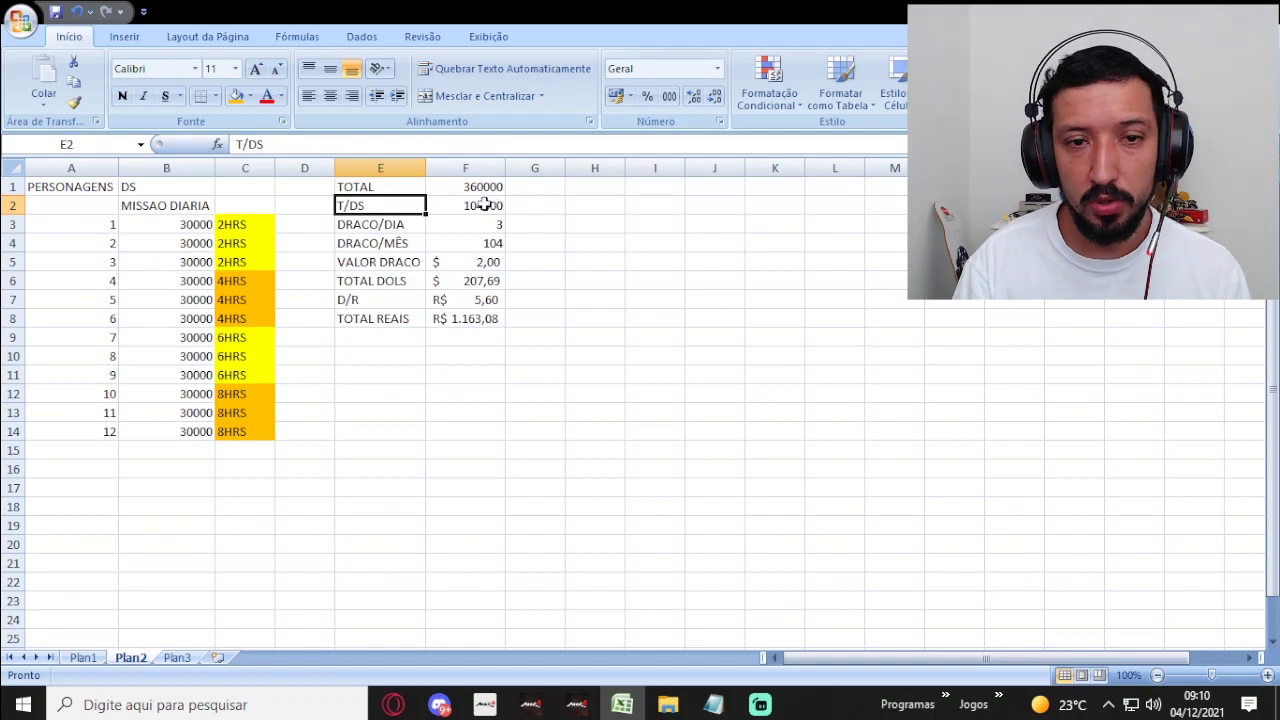
pyautogui.click(484, 206)
# - Show the DRACO/DIA result in F3 with three decimal places, and restore it to no decimals
pyautogui.click(419, 225)
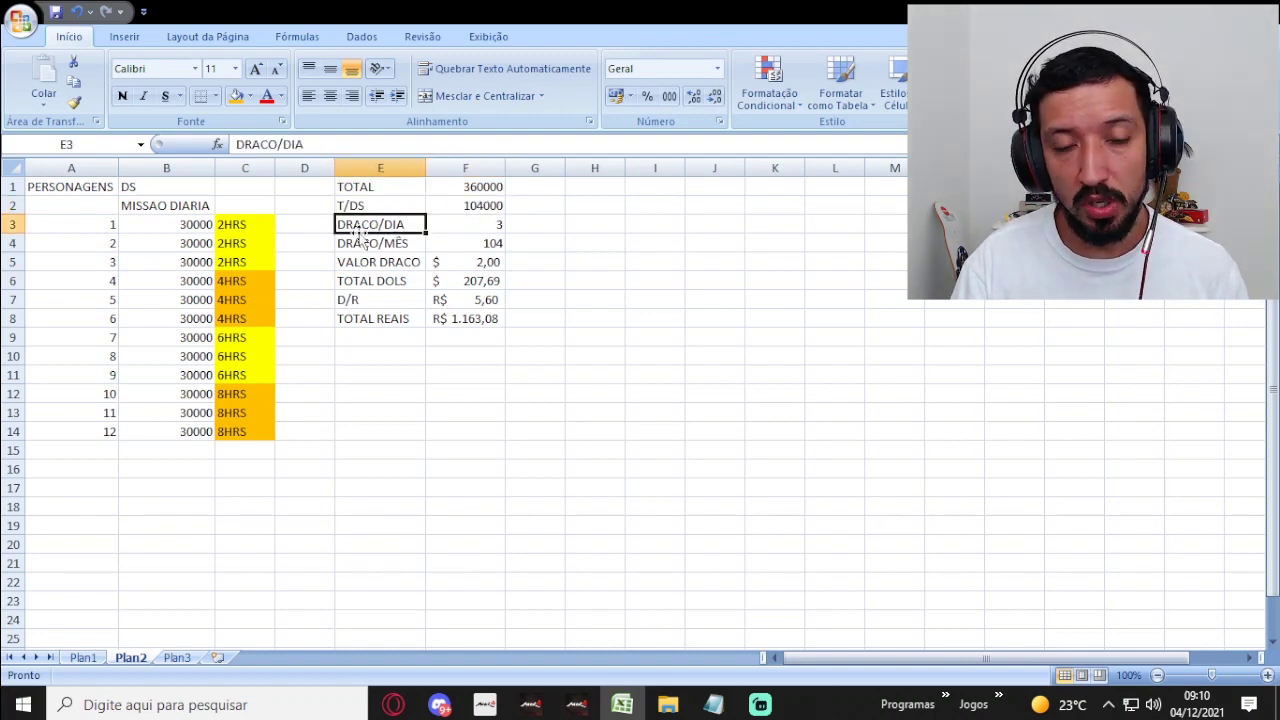
pyautogui.click(490, 224)
pyautogui.click(694, 97)
pyautogui.click(694, 97)
pyautogui.click(694, 97)
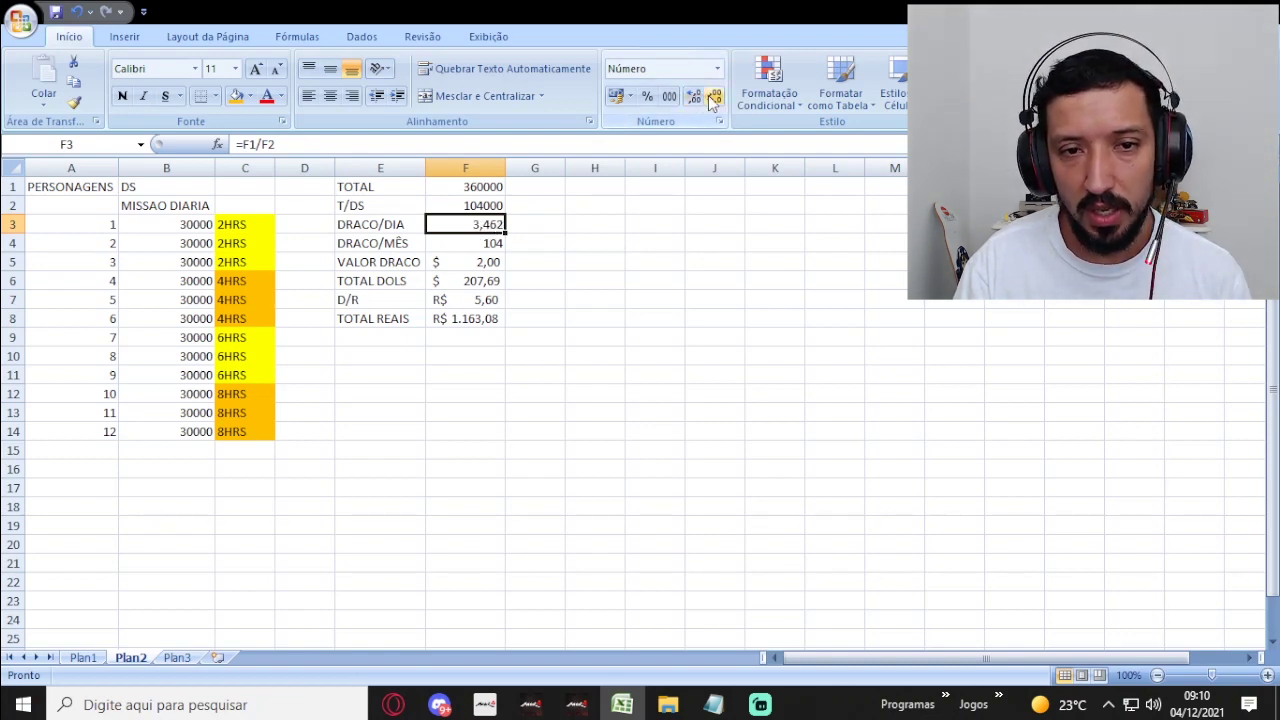
pyautogui.click(714, 97)
pyautogui.click(714, 97)
pyautogui.click(714, 97)
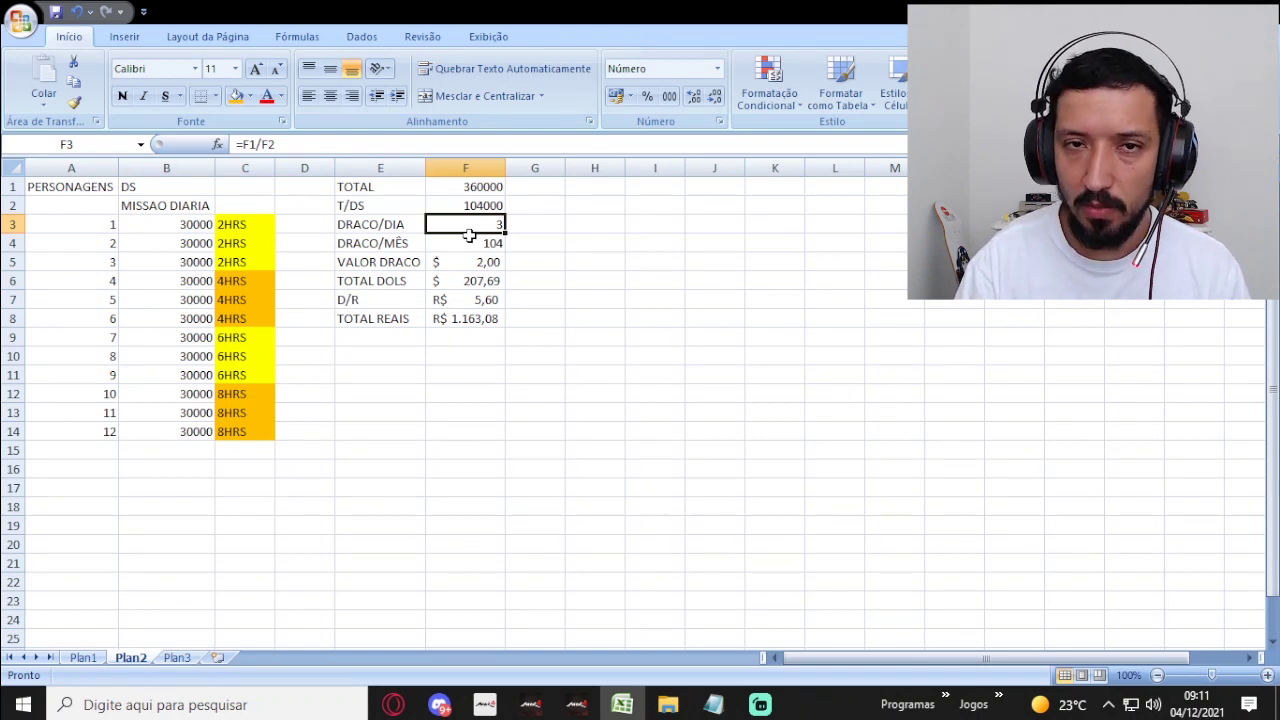
# - Examine the DRACO/DIA result in F3 and the multiplication formula behind DRACO/MÊS in F4
pyautogui.click(393, 220)
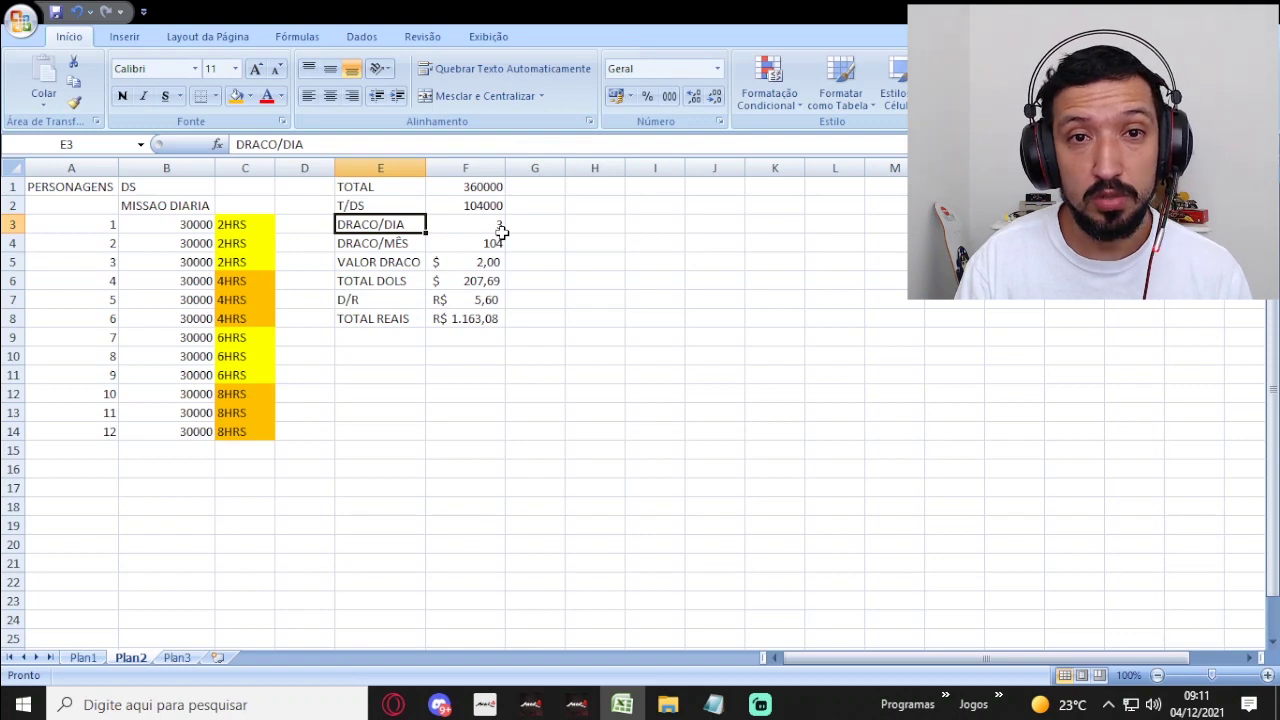
pyautogui.click(497, 225)
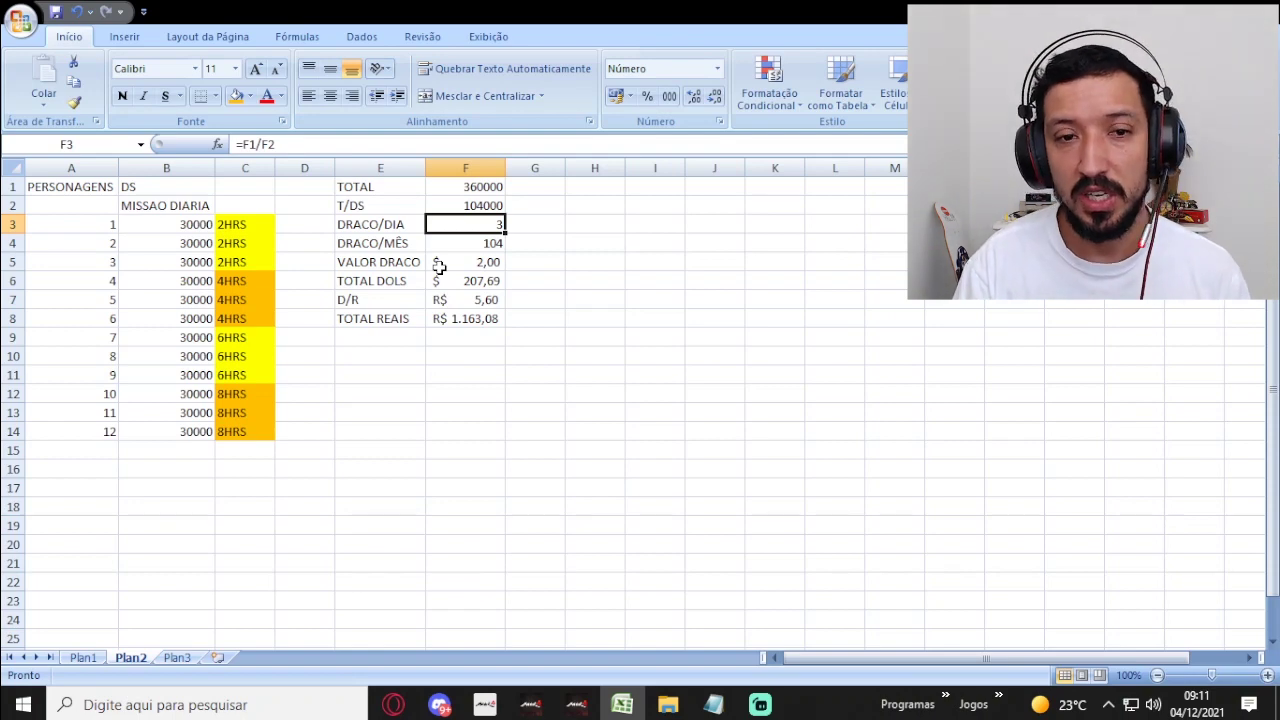
pyautogui.click(390, 248)
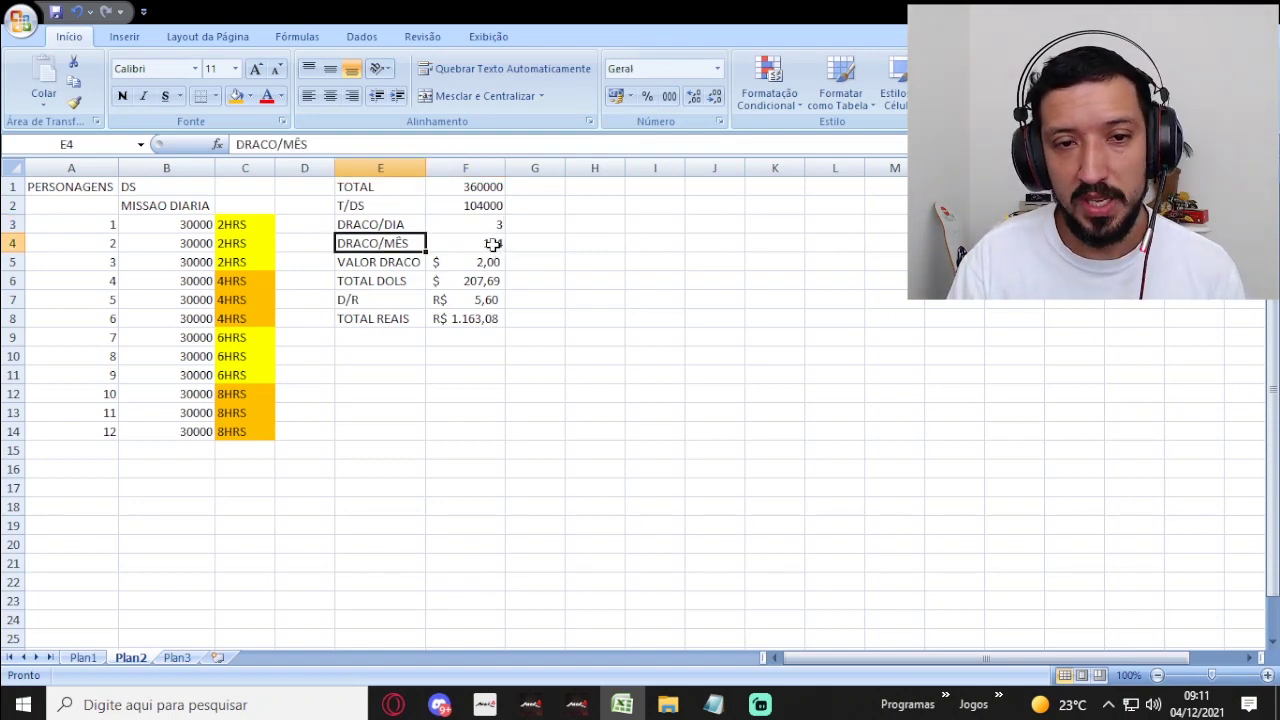
pyautogui.click(465, 243)
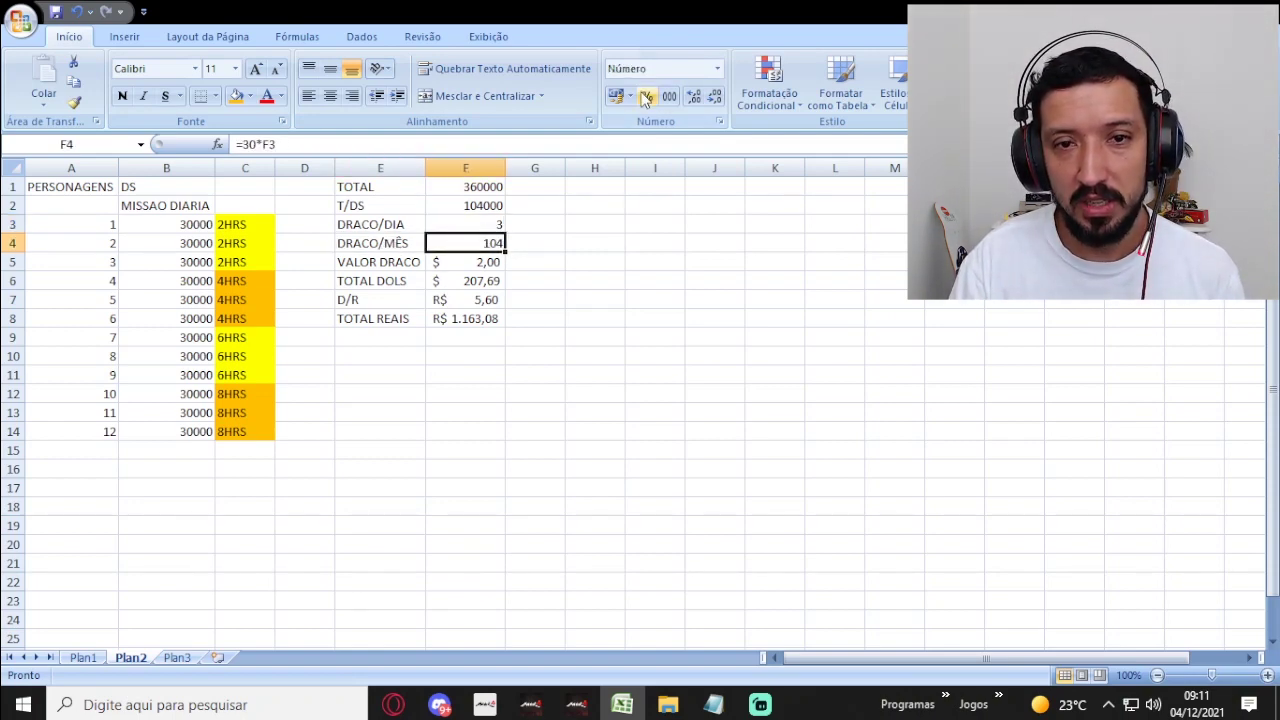
pyautogui.doubleClick(249, 144)
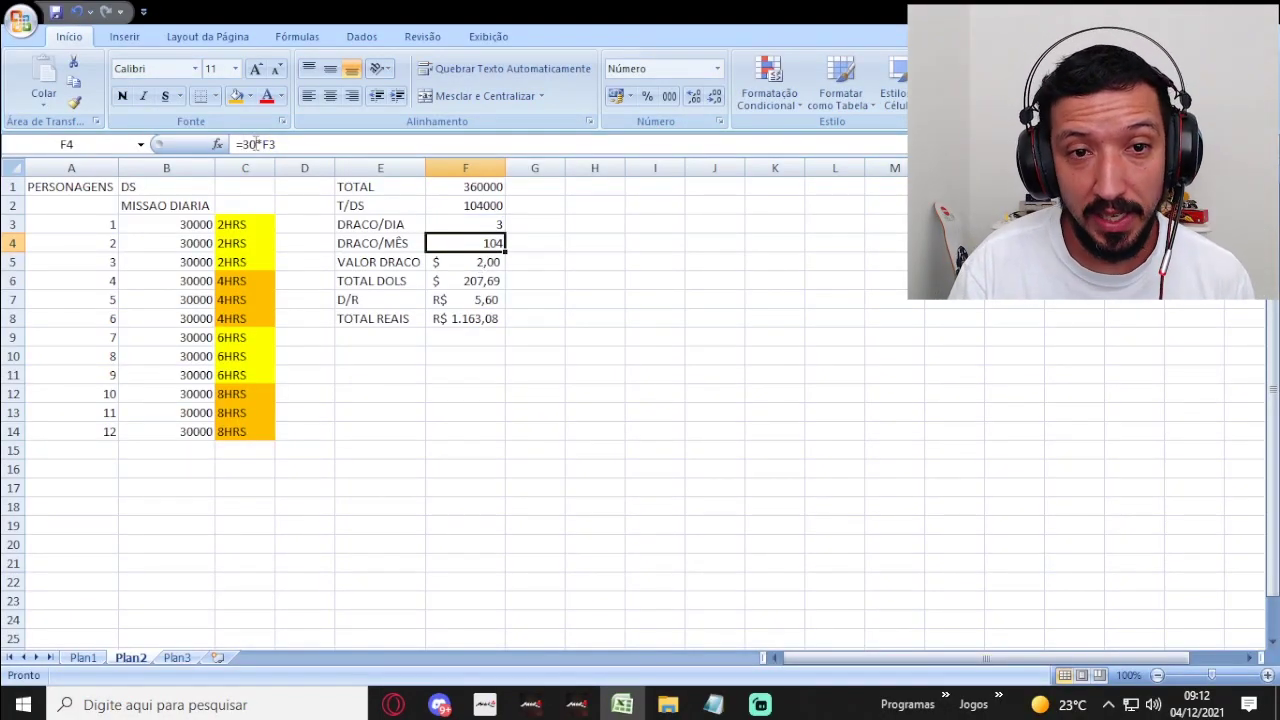
# - Check the VALOR DRACO cell F5 and switch to the DRACO website's price page to view the DRACO Price Chart
pyautogui.click(477, 265)
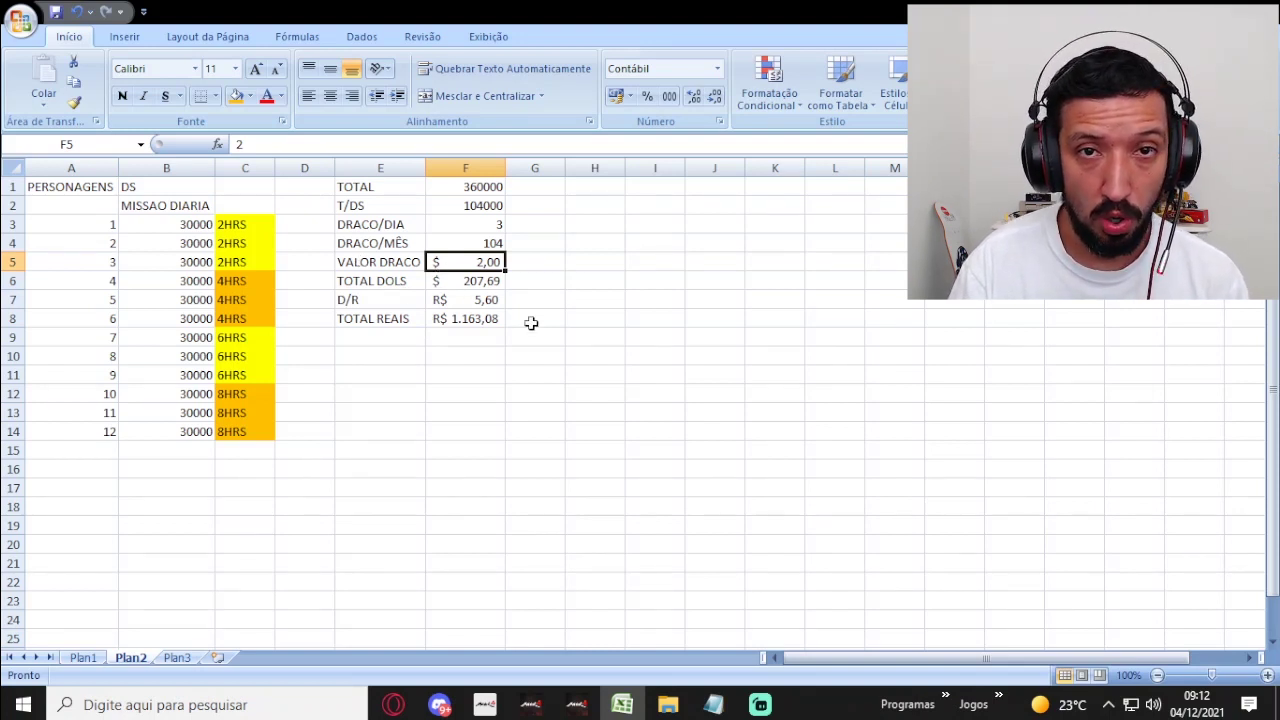
pyautogui.click(257, 705)
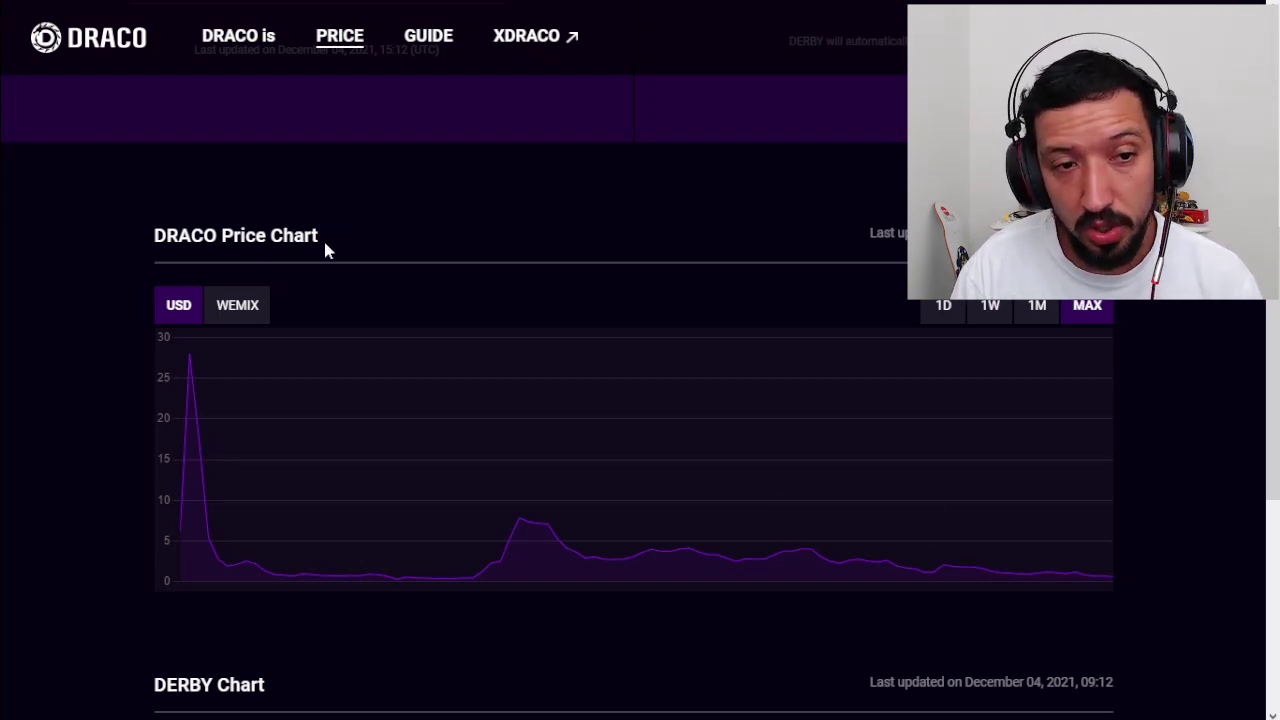
# - Read the DRACO Price Chart's values at its starting point and at its early peak
pyautogui.moveTo(184, 540)
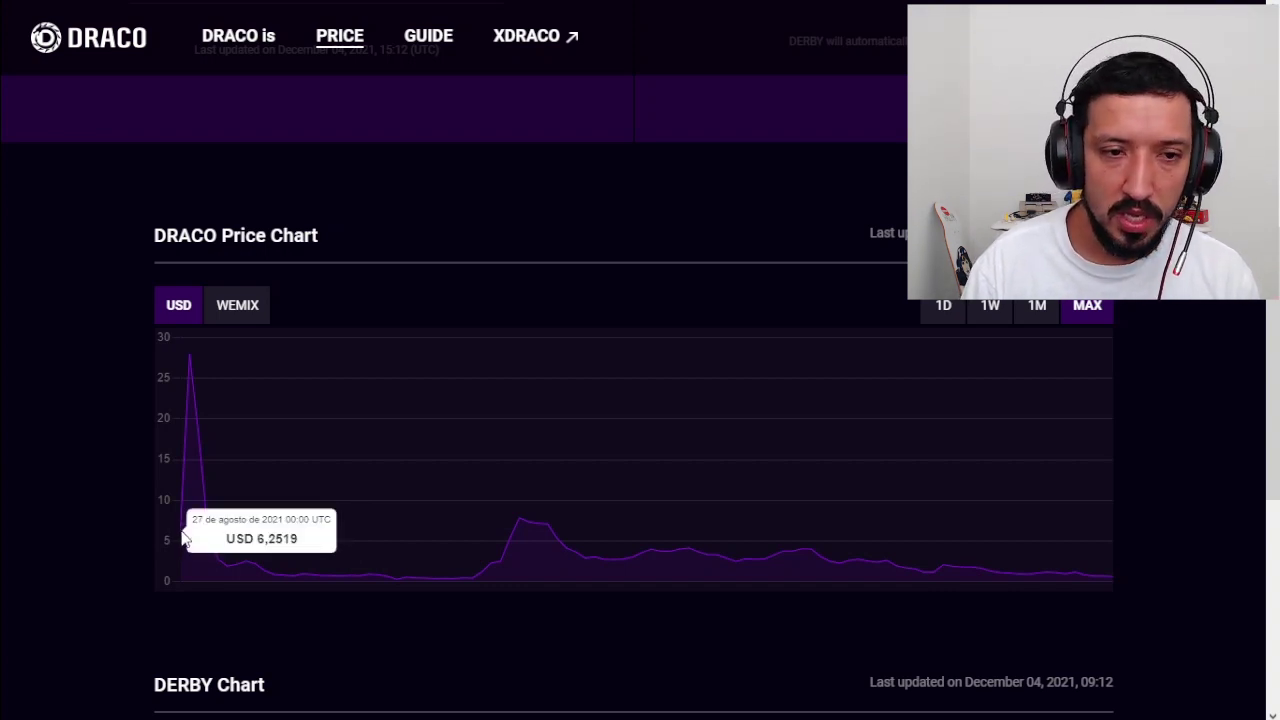
pyautogui.moveTo(188, 358)
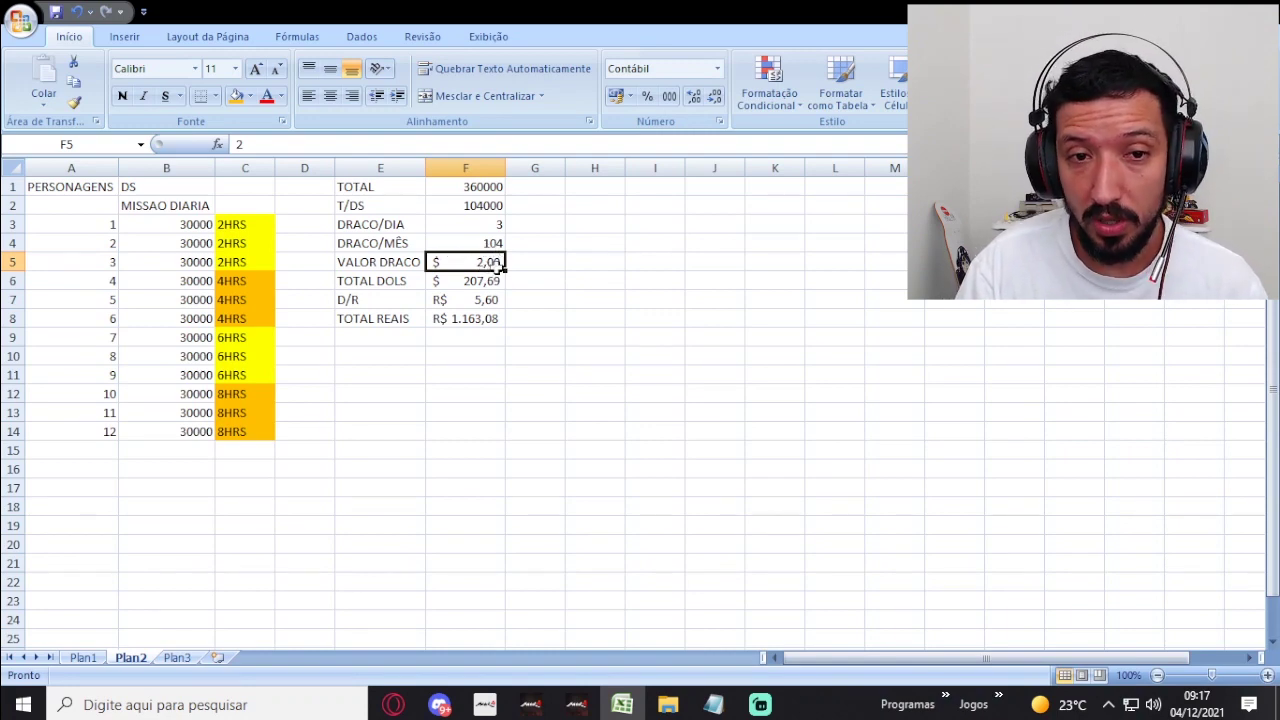
# - Return to the spreadsheet and examine the TOTAL DOLS formula, the D/R rate and the TOTAL REAIS formula in F6 to F8
pyautogui.click(472, 284)
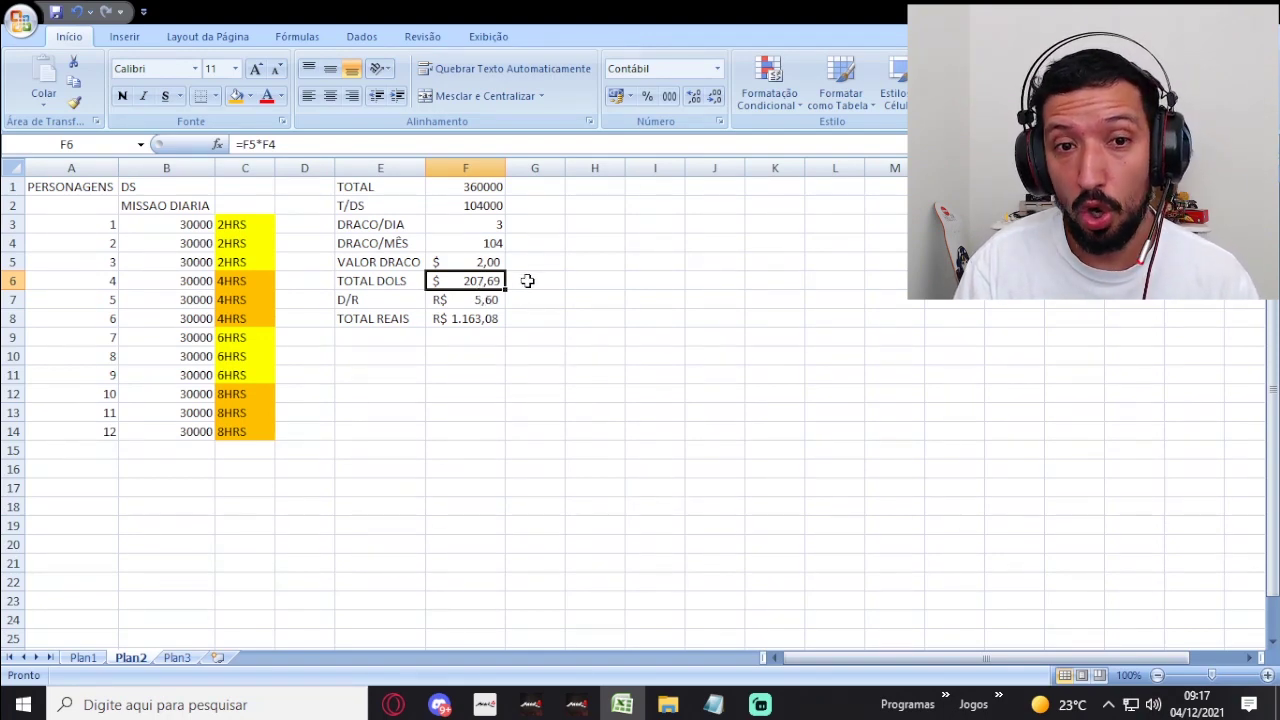
pyautogui.click(488, 299)
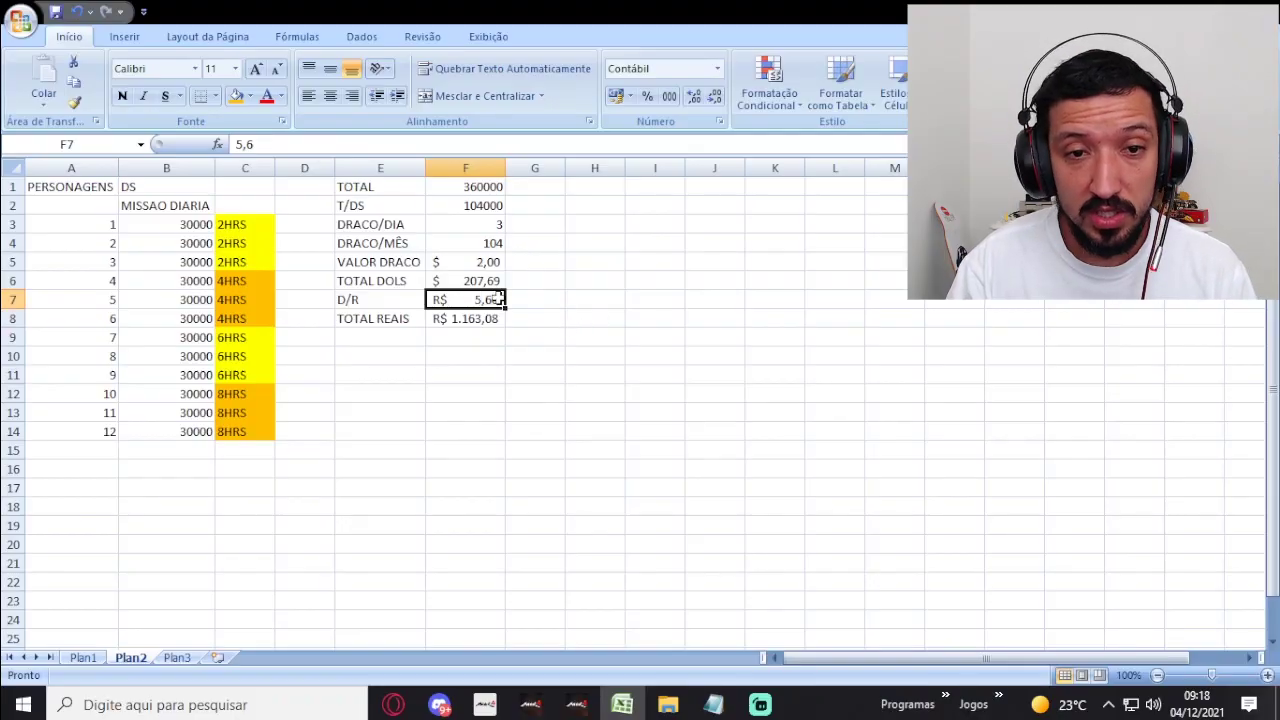
pyautogui.click(474, 320)
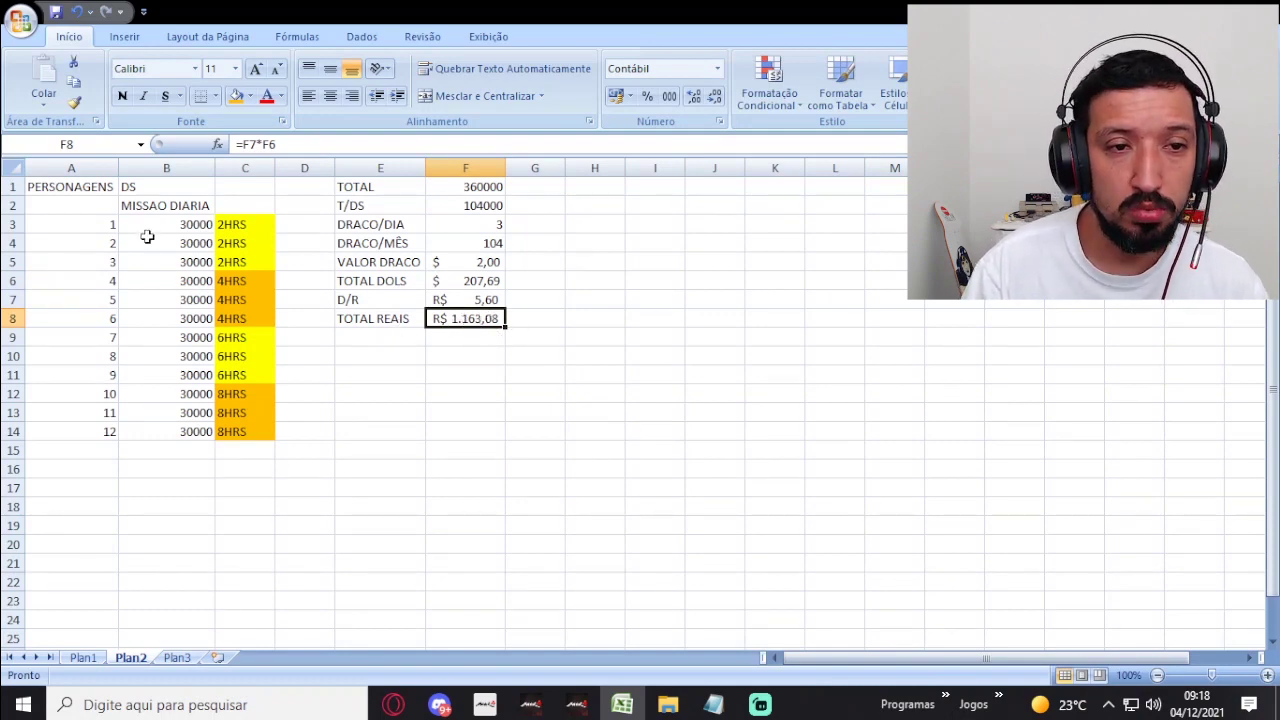
# - Review the daily mission amount in B3 and the hour entries of the first three characters in C3:C5
pyautogui.click(225, 225)
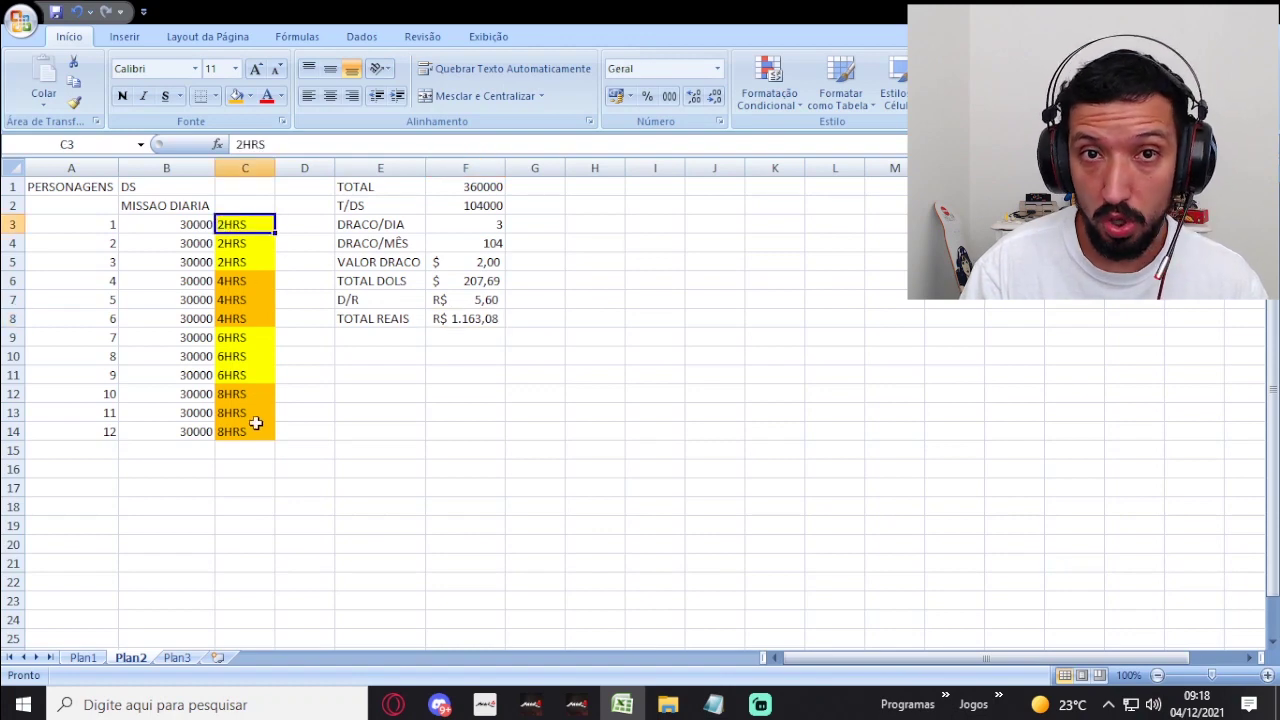
pyautogui.click(193, 226)
pyautogui.moveTo(244, 261); pyautogui.dragTo(241, 232)
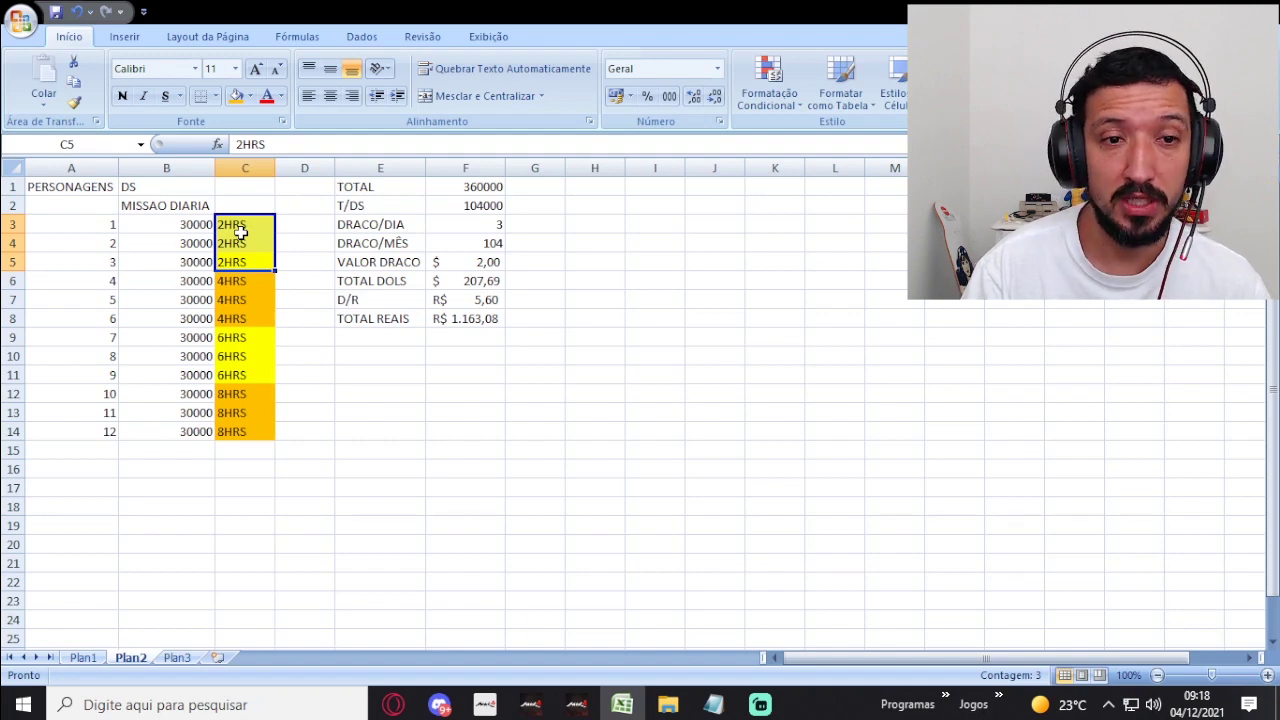
# - Switch to the Mir4 game, end its power-saving mode, and open the mission list with the Vale Oculto missions
pyautogui.click(574, 704)
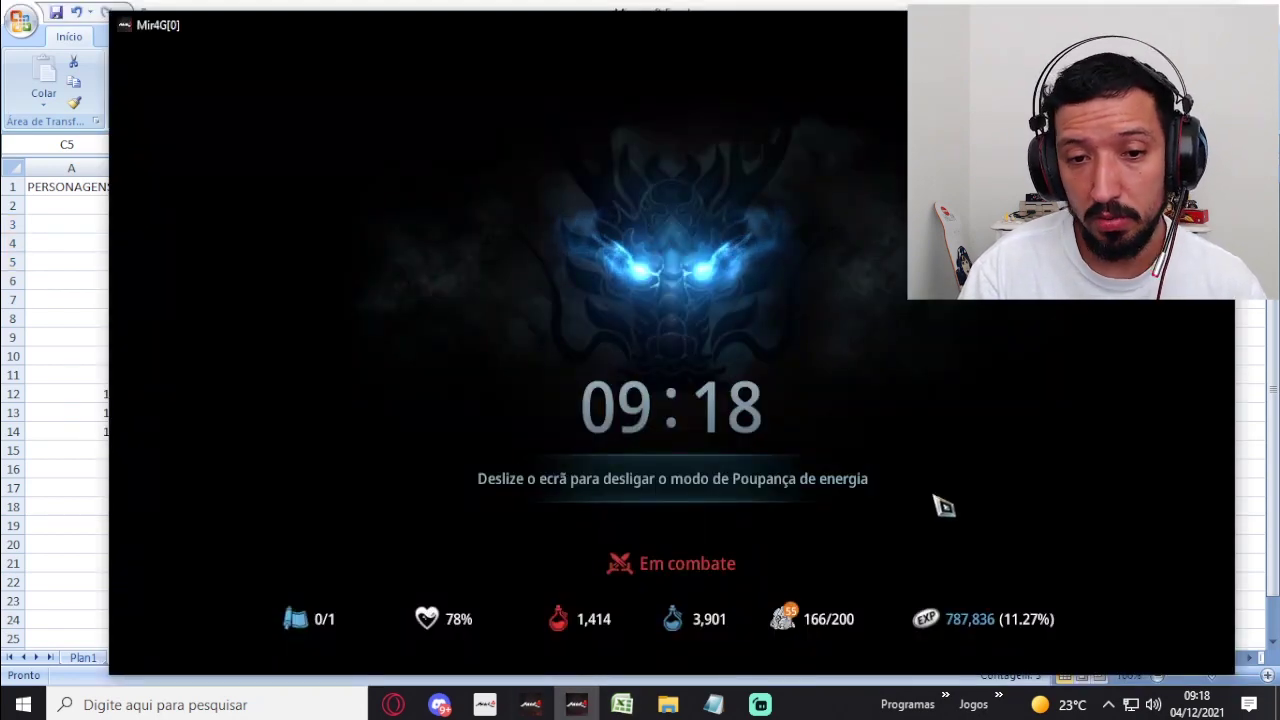
pyautogui.moveTo(615, 500); pyautogui.dragTo(420, 400)
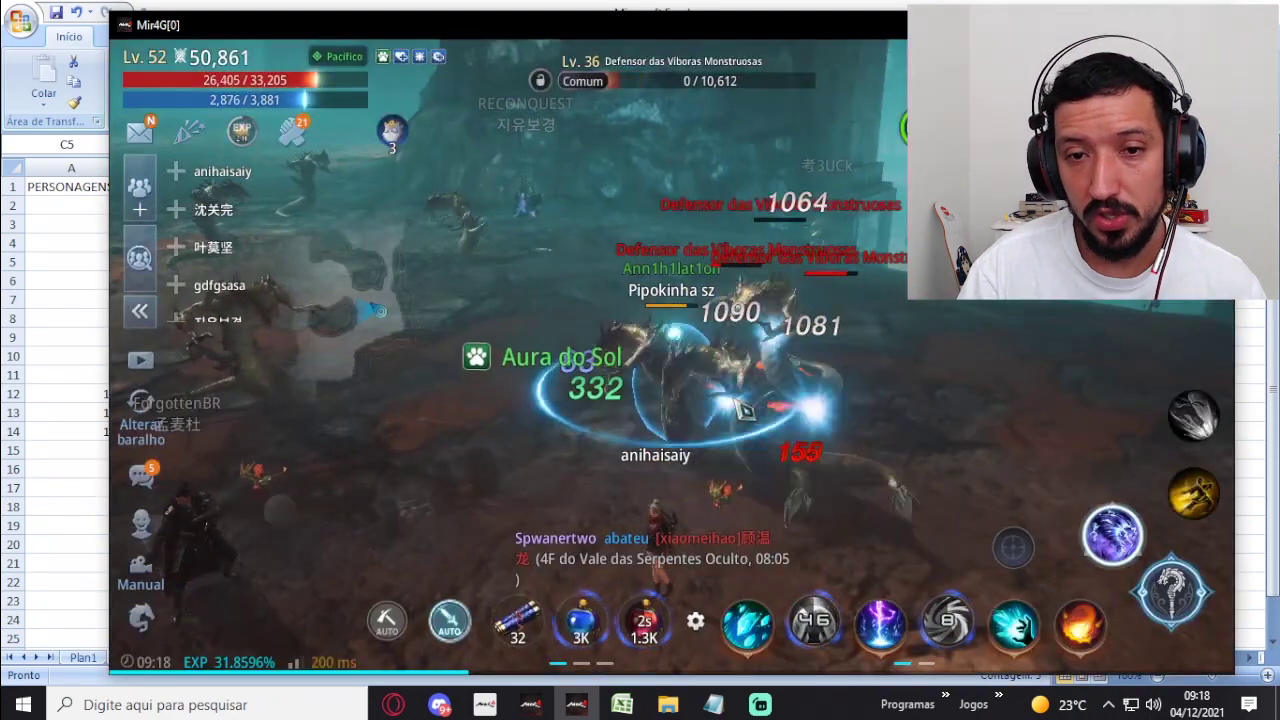
pyautogui.press('j')
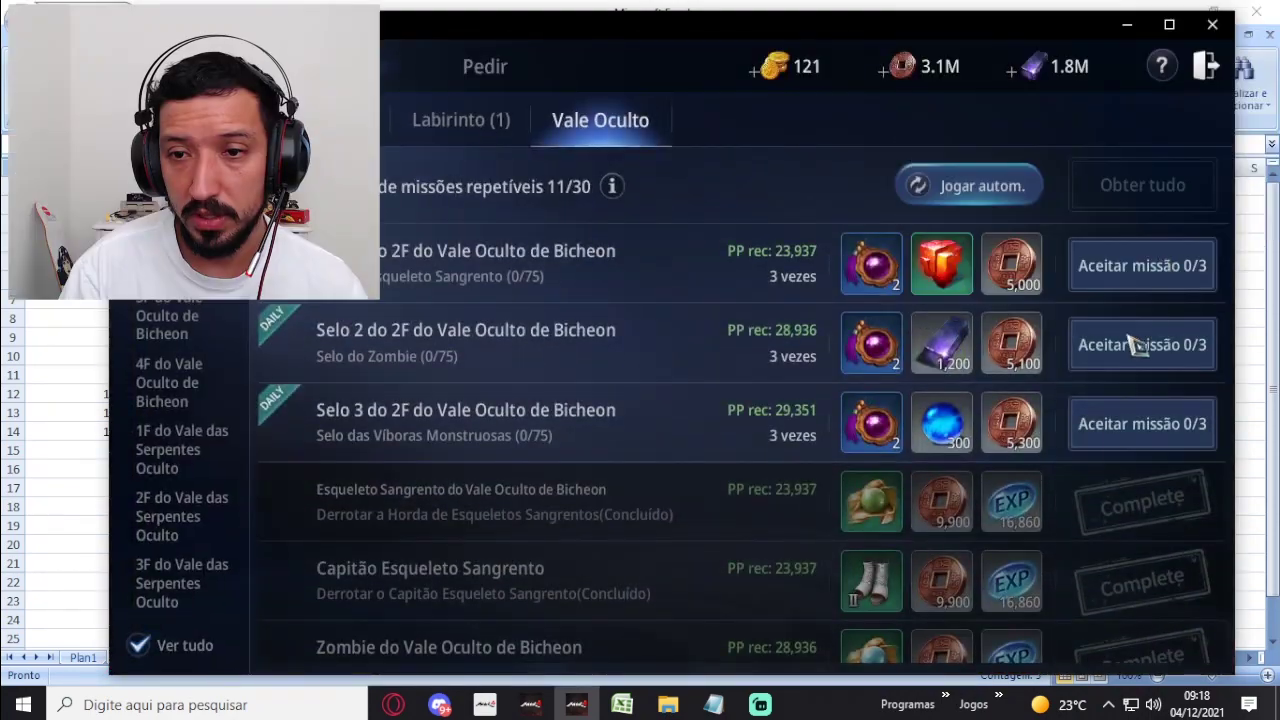
# - Inspect the Jogar autom. mission queue without starting it, close the mission screens, and return to the spreadsheet
pyautogui.click(986, 185)
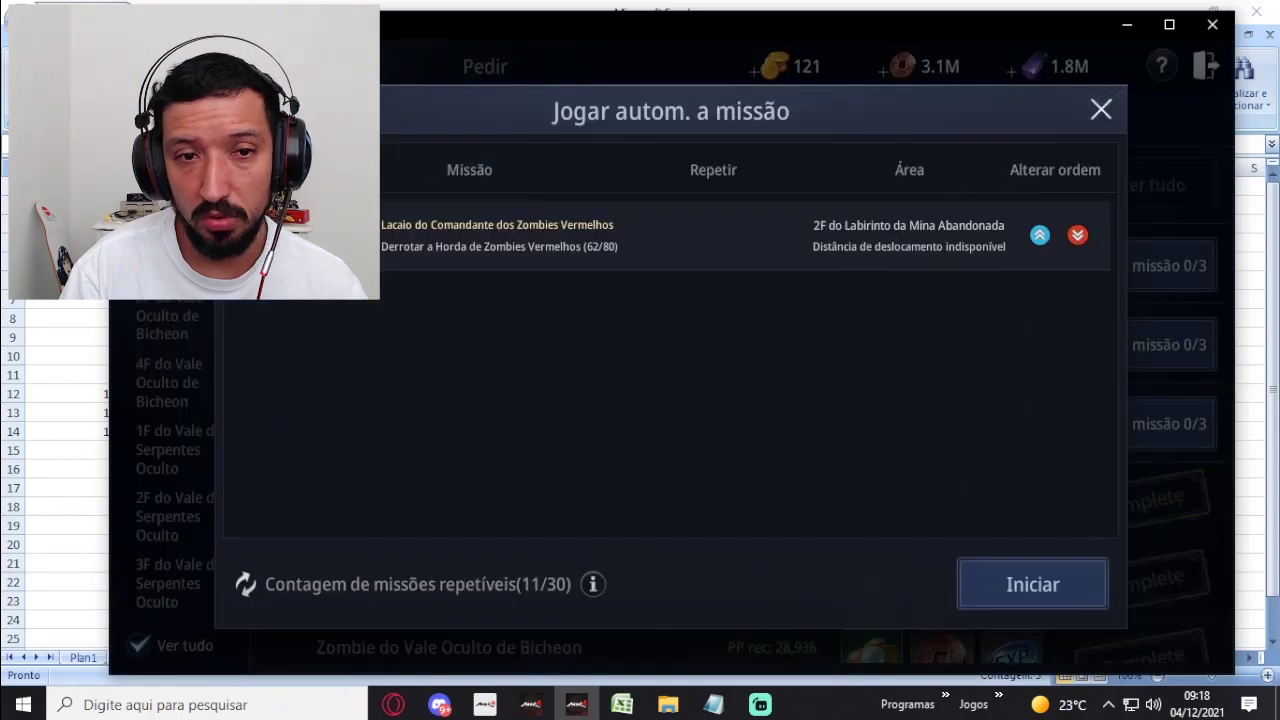
pyautogui.click(1101, 110)
pyautogui.click(1205, 65)
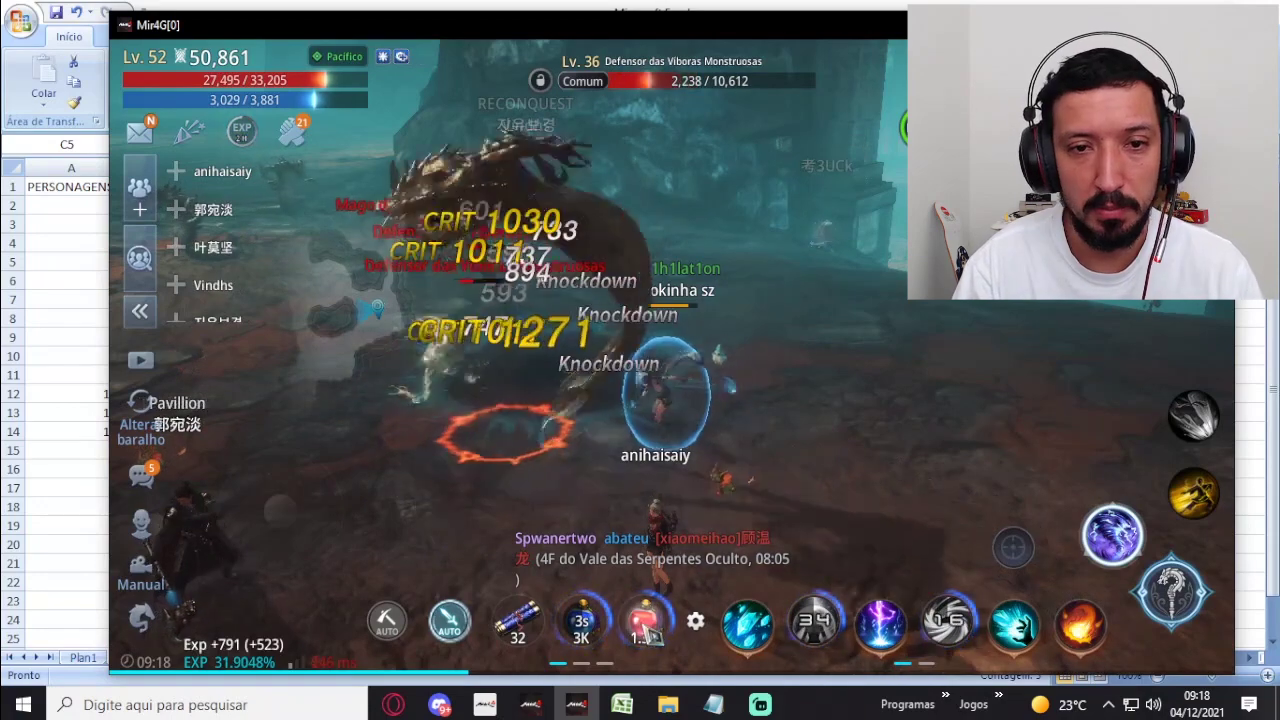
pyautogui.click(753, 12)
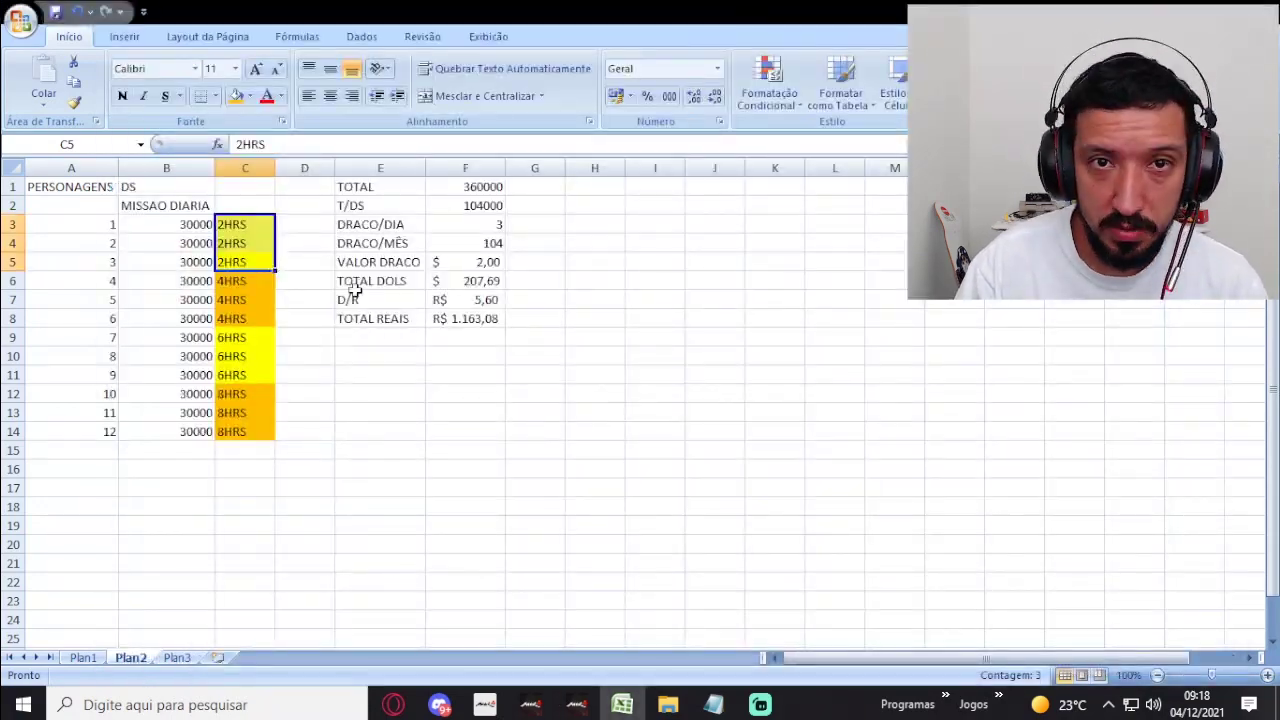
# - Set VALOR DRACO in F5 to 3 and check the TOTAL DOLS and TOTAL REAIS results
pyautogui.click(312, 280)
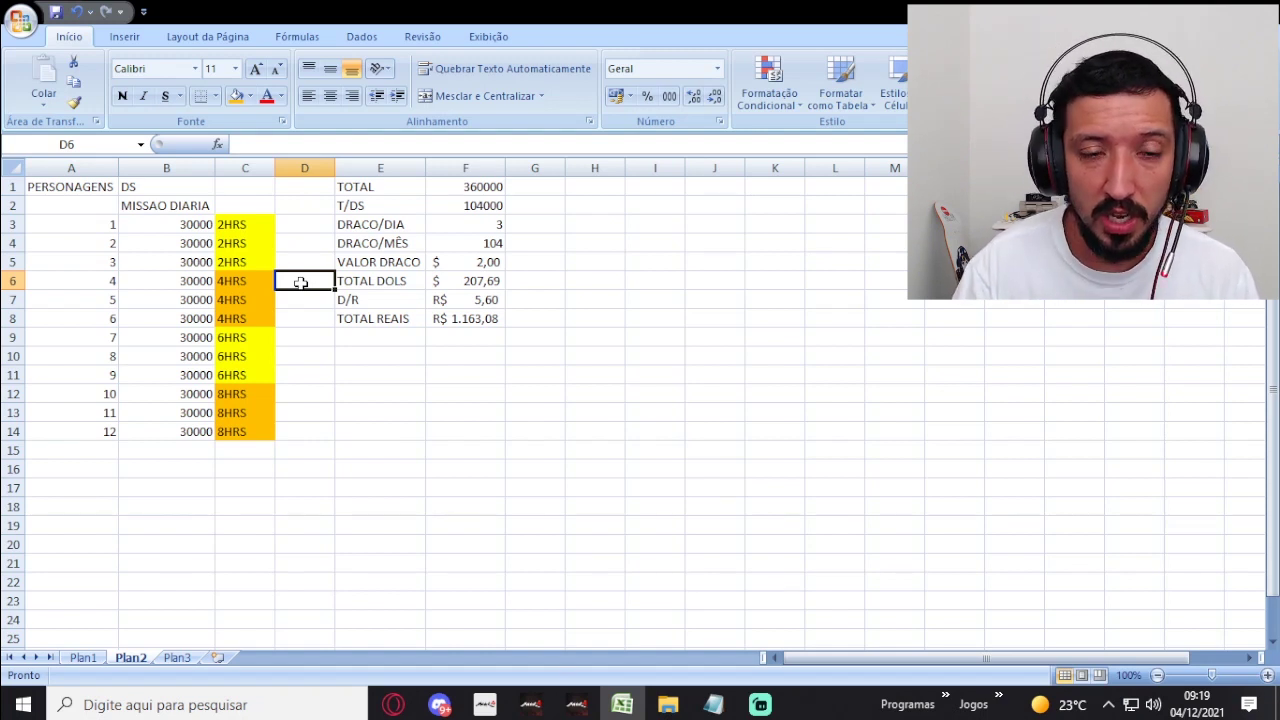
pyautogui.click(478, 259)
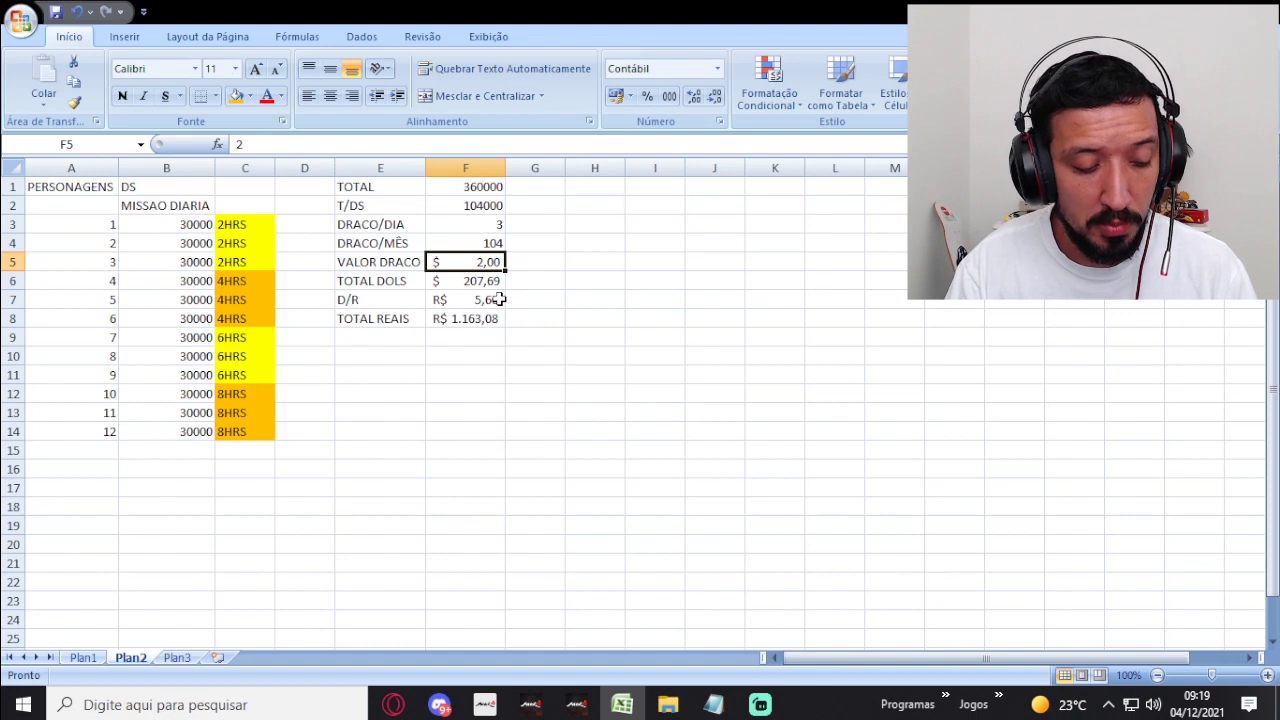
pyautogui.write('3')
pyautogui.press('Return')
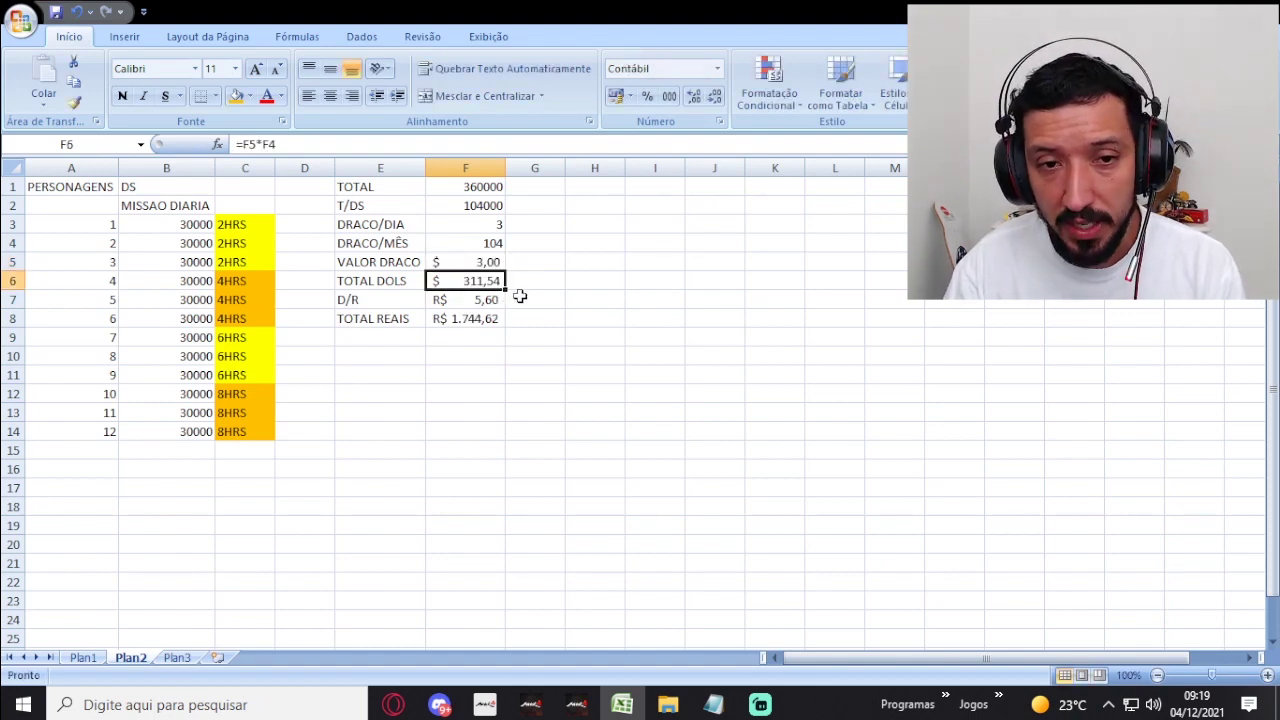
pyautogui.press('Down')
pyautogui.press('Down')
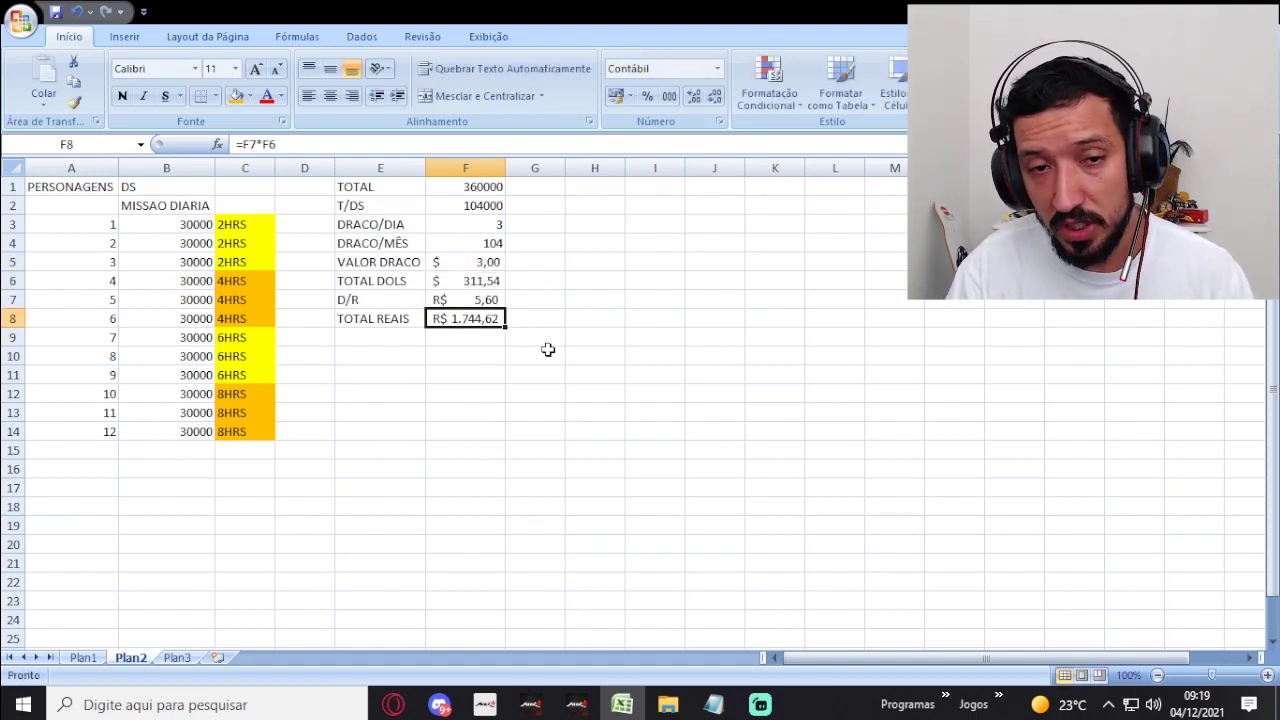
# - Try VALOR DRACO values of 2 and 0,51 in F5 and check the TOTAL REAIS result in F8
pyautogui.click(486, 262)
pyautogui.write('2')
pyautogui.press('Return')
pyautogui.click(474, 260)
pyautogui.write('0,51')
pyautogui.press('Return')
pyautogui.click(486, 260)
pyautogui.click(484, 318)
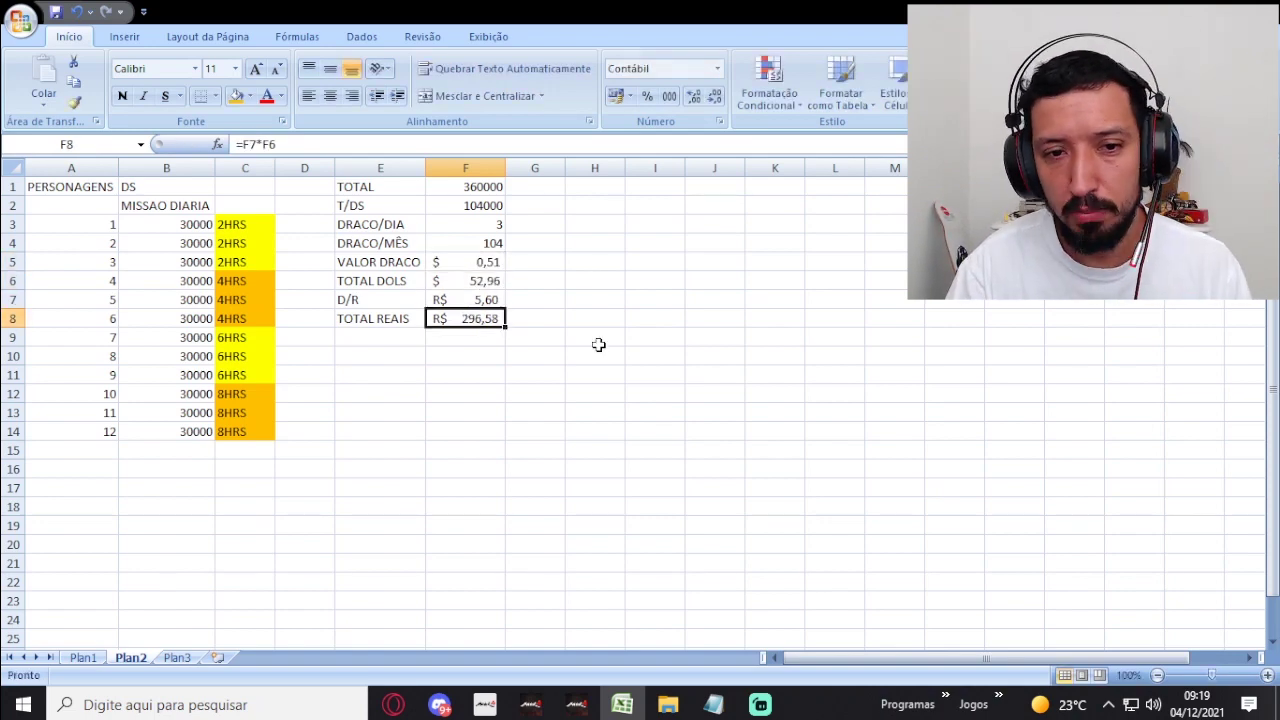
# - Check the DRACO/MÊS formula in F4 and set VALOR DRACO in F5 to 2
pyautogui.press('Up')
pyautogui.press('Up')
pyautogui.press('Up')
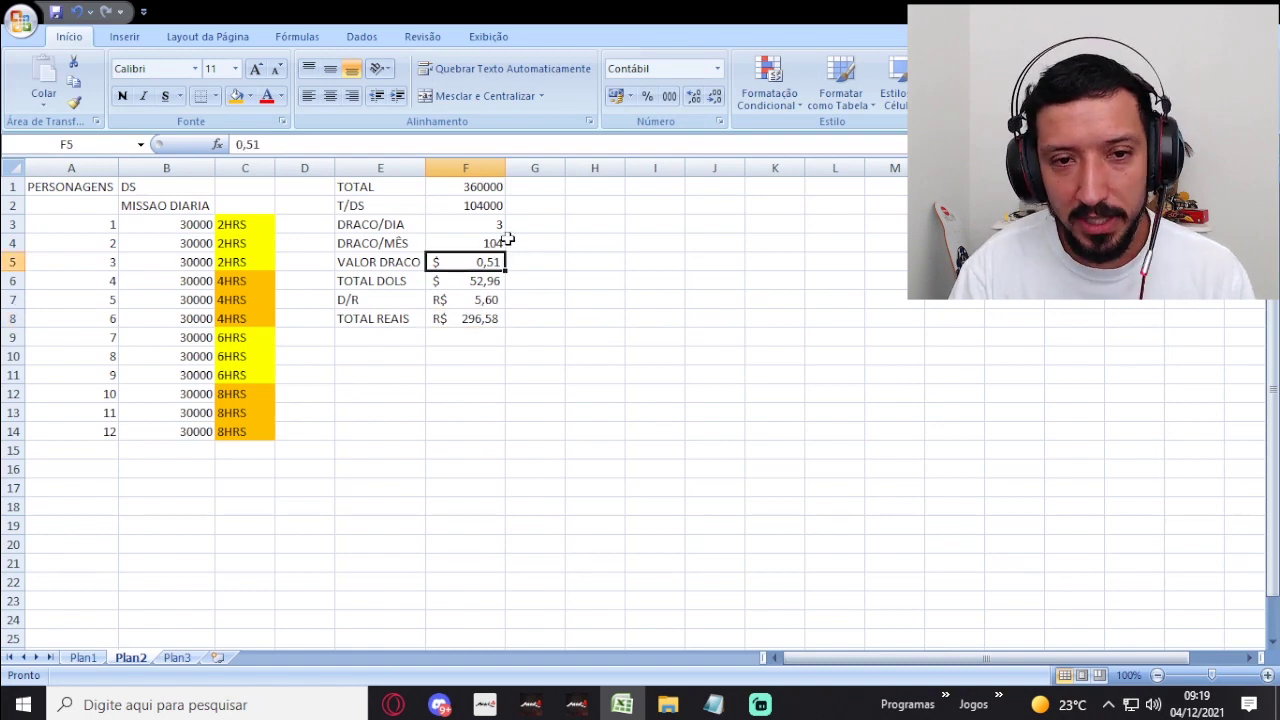
pyautogui.click(494, 249)
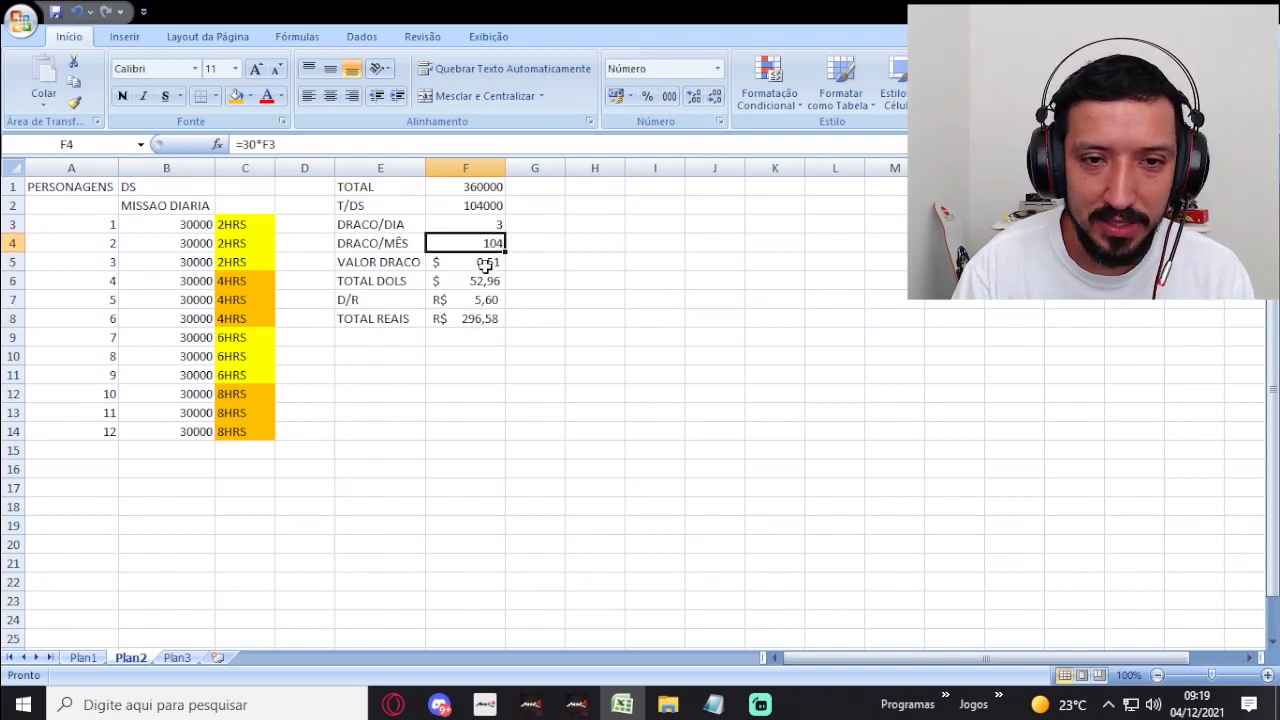
pyautogui.click(486, 263)
pyautogui.write('2')
pyautogui.press('Return')
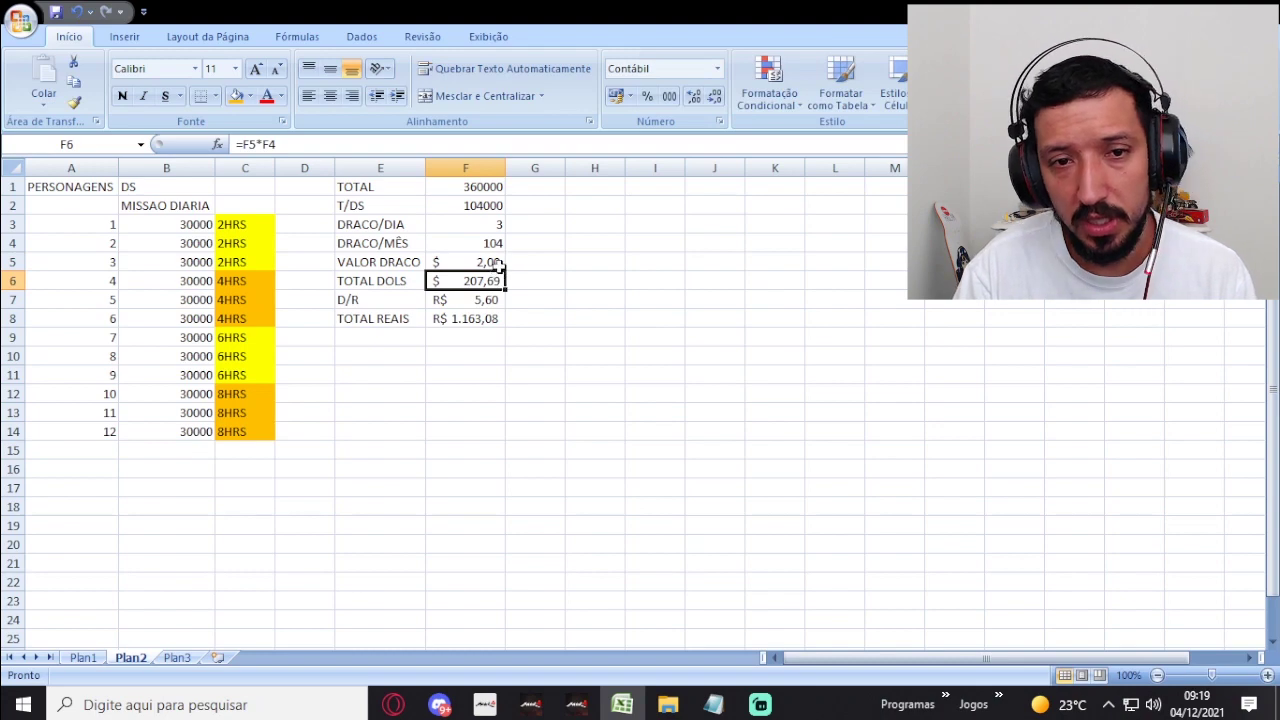
# - Check the VALOR DRACO value in F5 and select the empty cell F10 below the totals
pyautogui.click(497, 263)
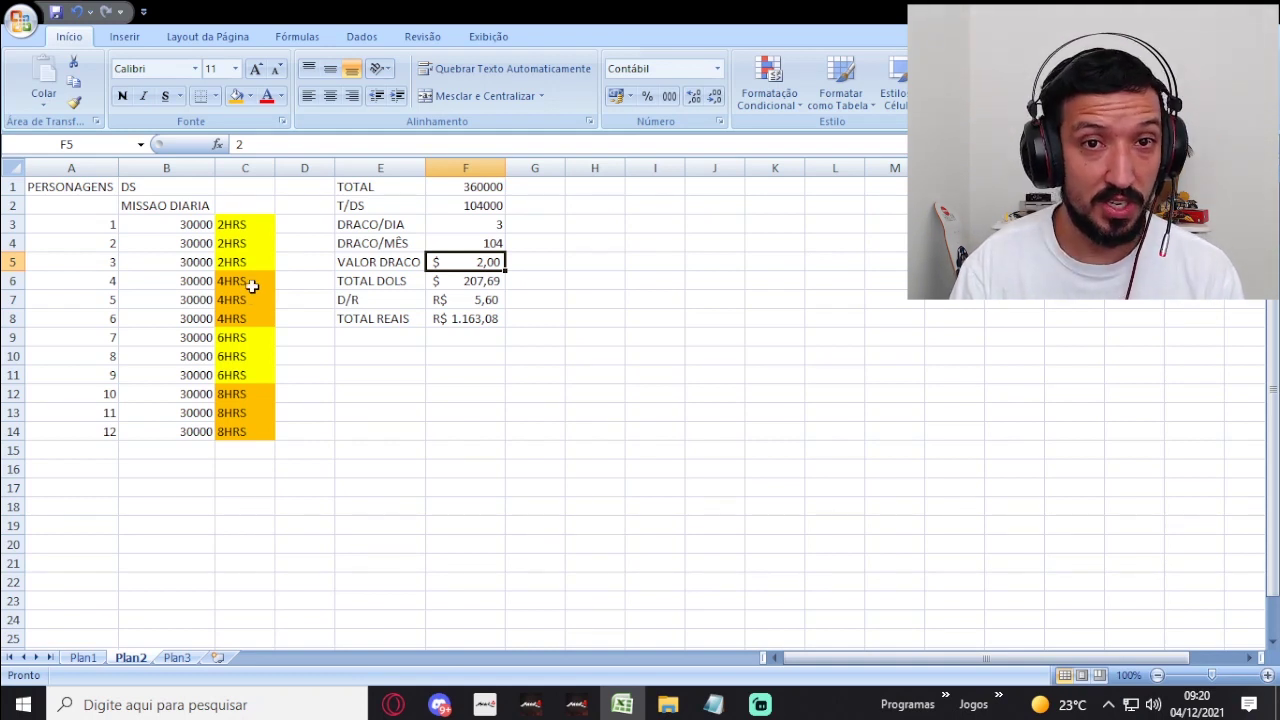
pyautogui.click(494, 336)
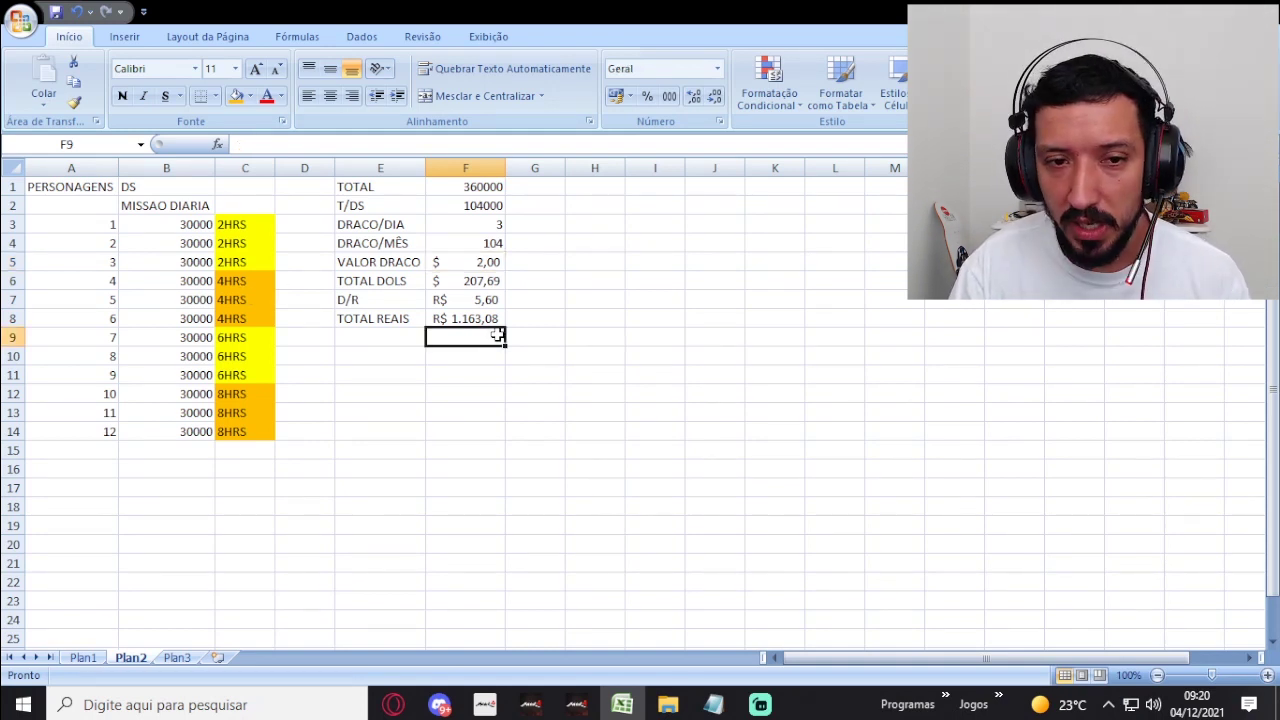
pyautogui.click(480, 360)
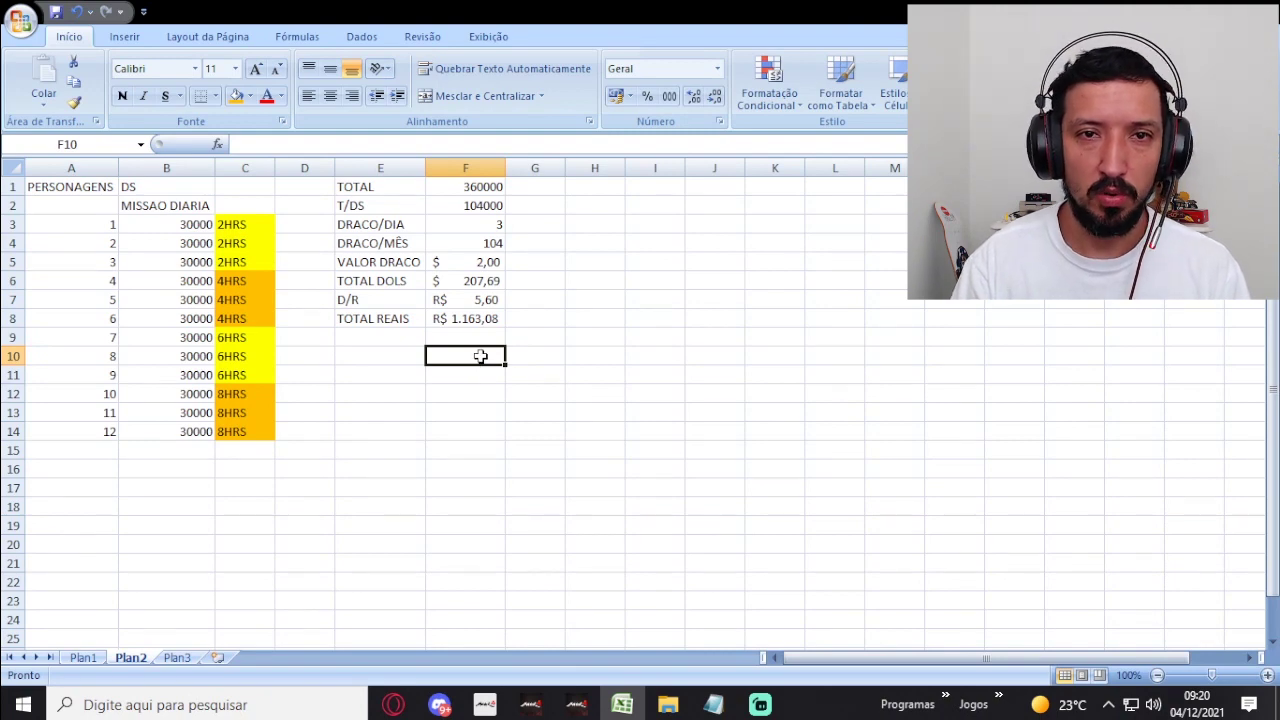